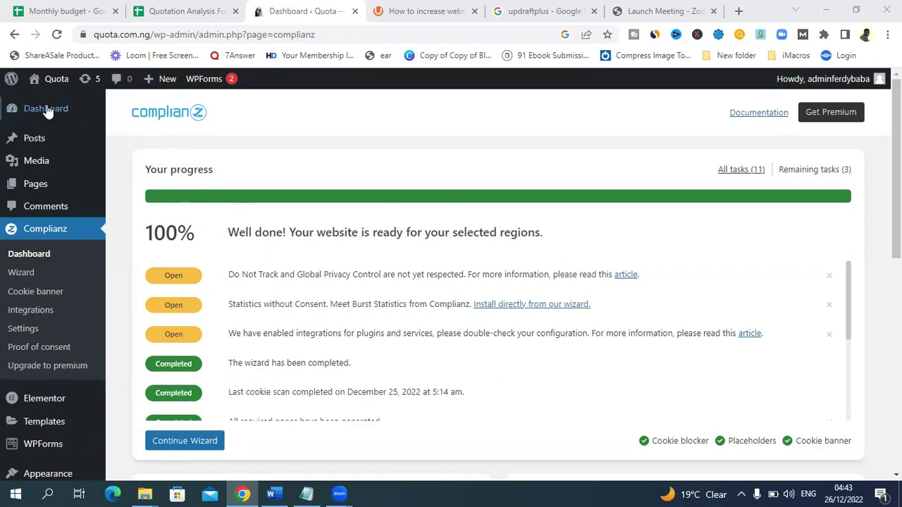
# Go from the Dashboard to Plugins > Installed Plugins and on to the Add New page.
pyautogui.moveTo(45, 113)
pyautogui.click(133, 112)
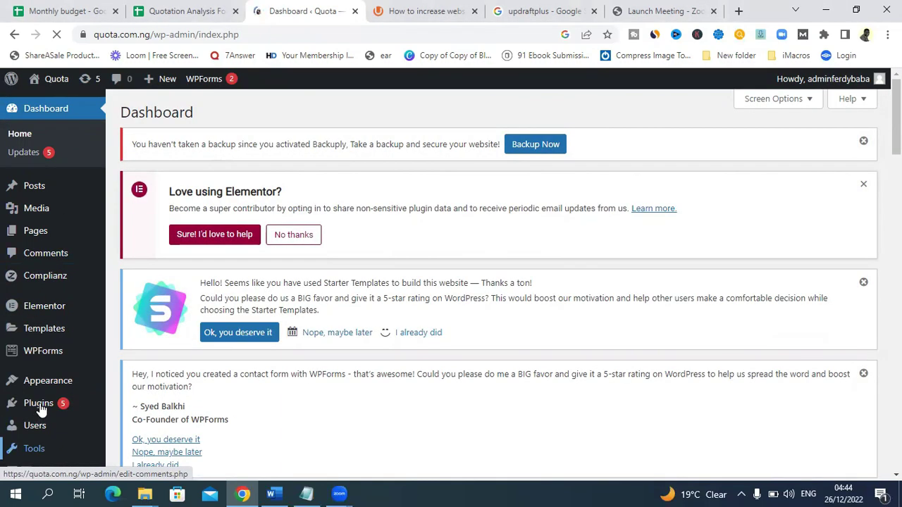
pyautogui.moveTo(44, 407)
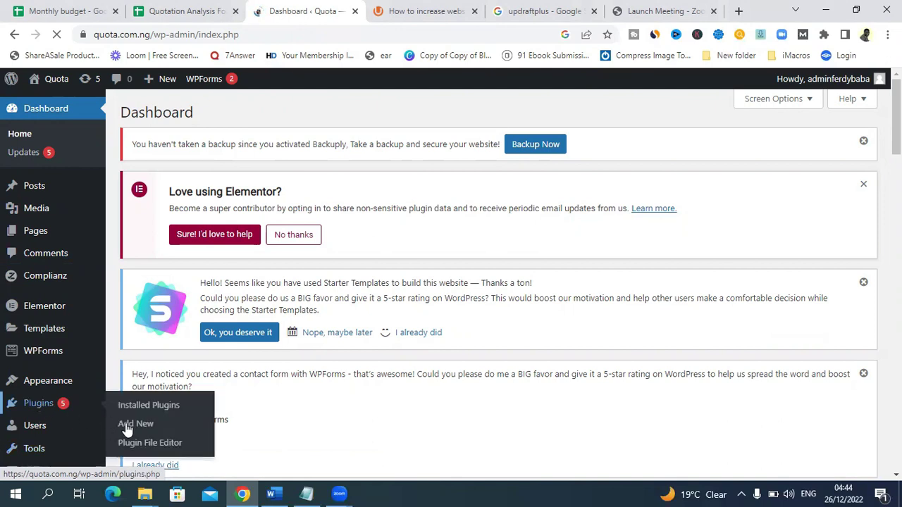
pyautogui.click(140, 407)
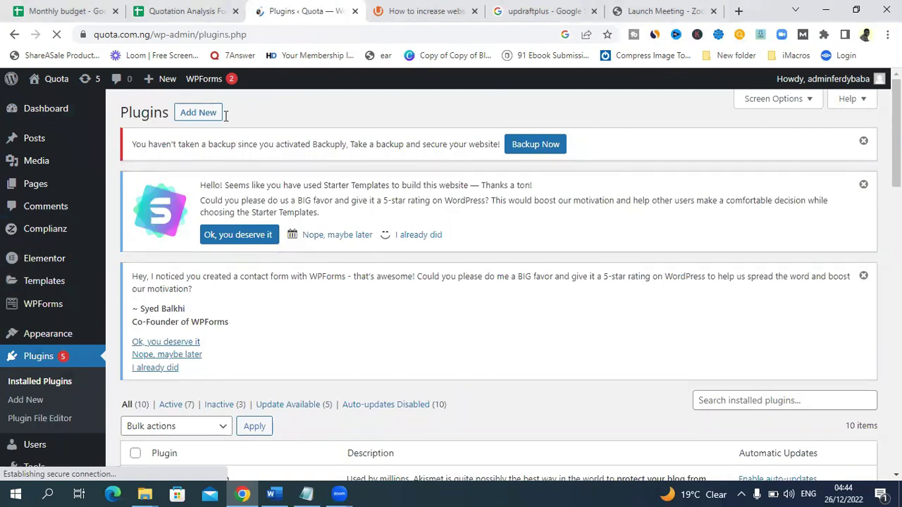
pyautogui.click(196, 115)
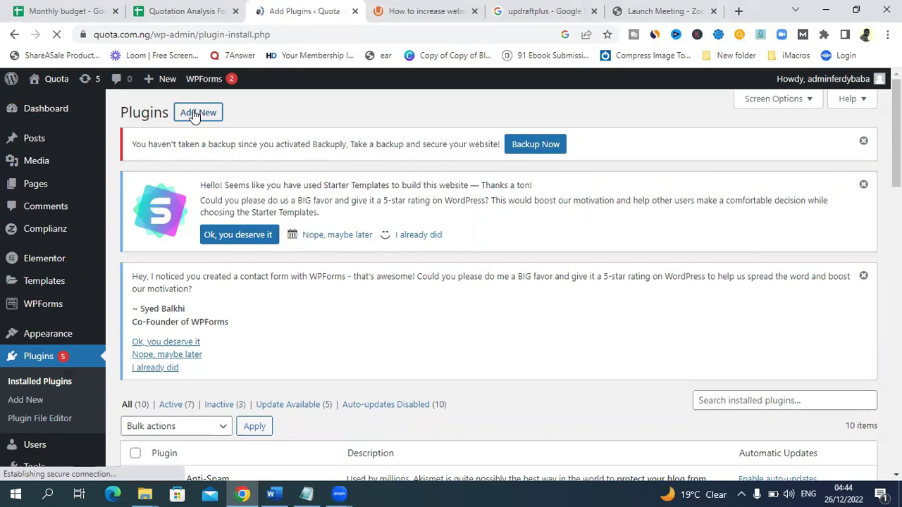
pyautogui.scroll(-1, 628, 145)
pyautogui.scroll(-1, 861, 193)
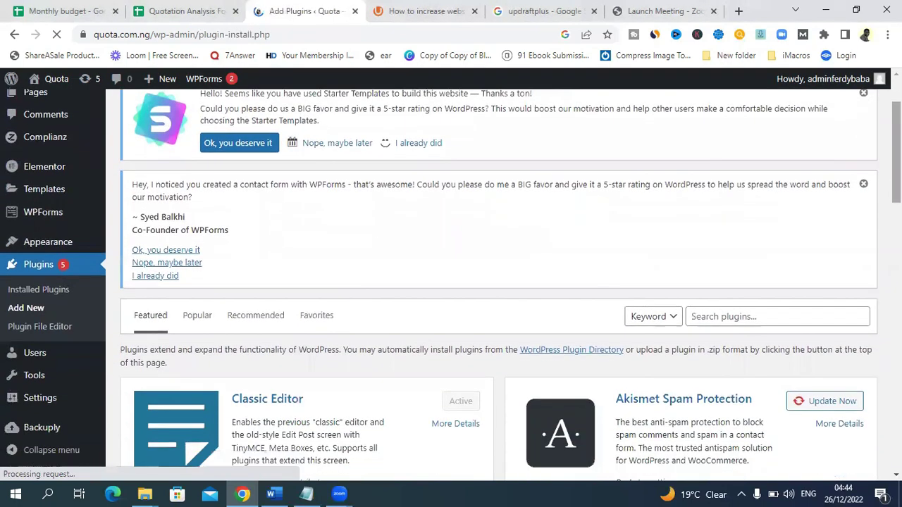
# Search the plugin directory for 'WP-Optimize'.
pyautogui.click(705, 317)
pyautogui.write('WP-Optimize')
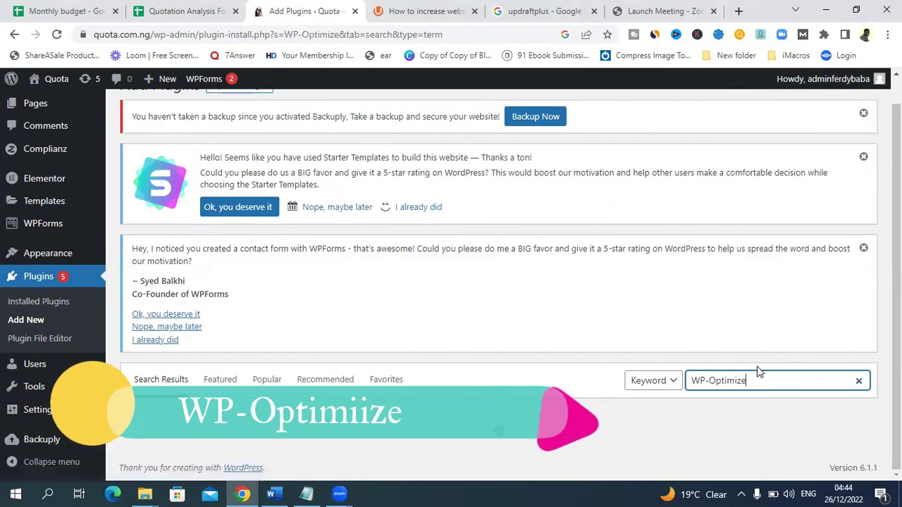
pyautogui.moveTo(751, 377); pyautogui.dragTo(689, 381)
pyautogui.scroll(-5, 689, 381)
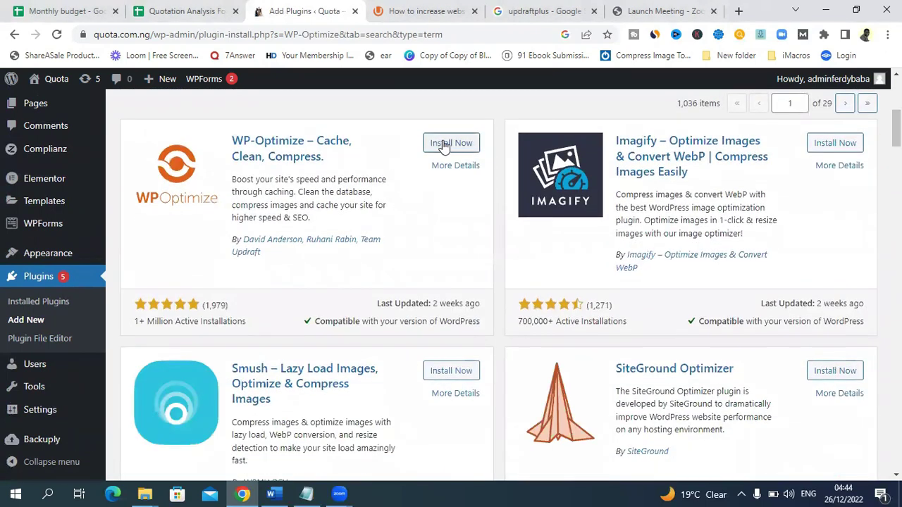
# Install and activate WP-Optimize, then find it among the 11 installed plugins.
pyautogui.click(444, 146)
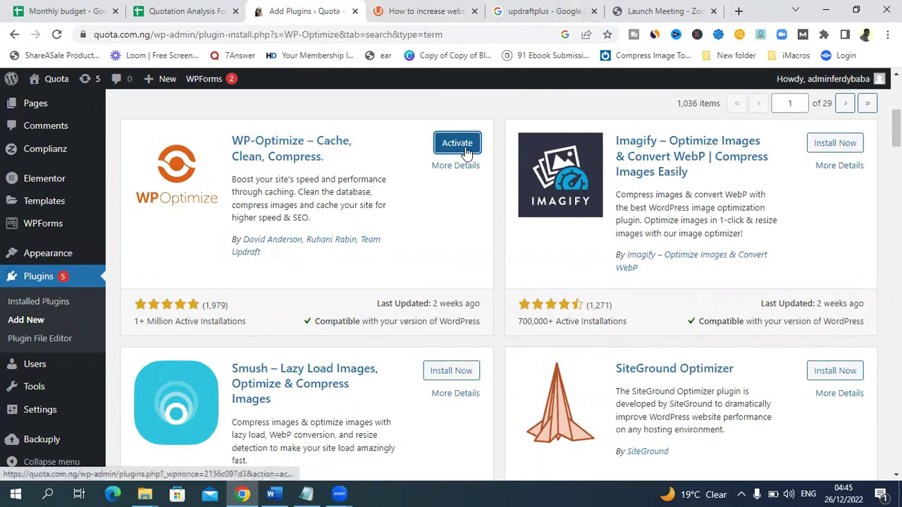
pyautogui.click(457, 146)
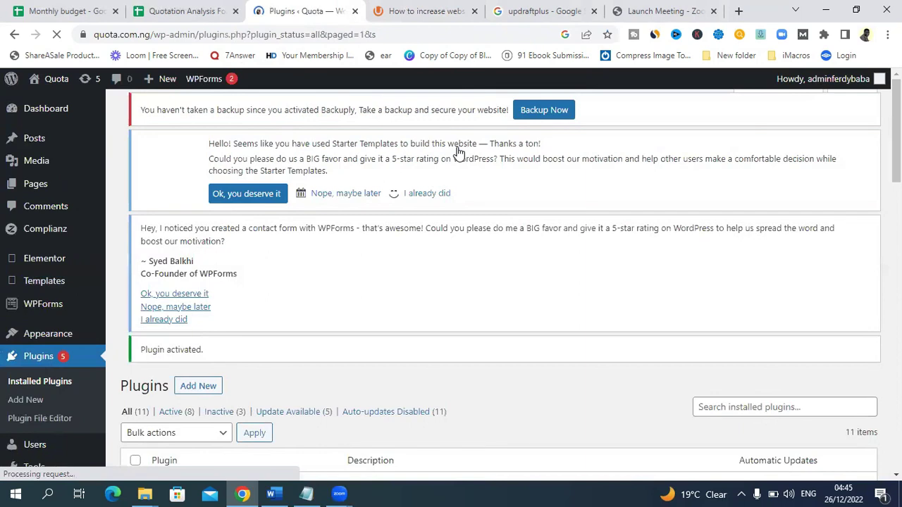
pyautogui.scroll(-4, 499, 282)
pyautogui.scroll(-3, 499, 281)
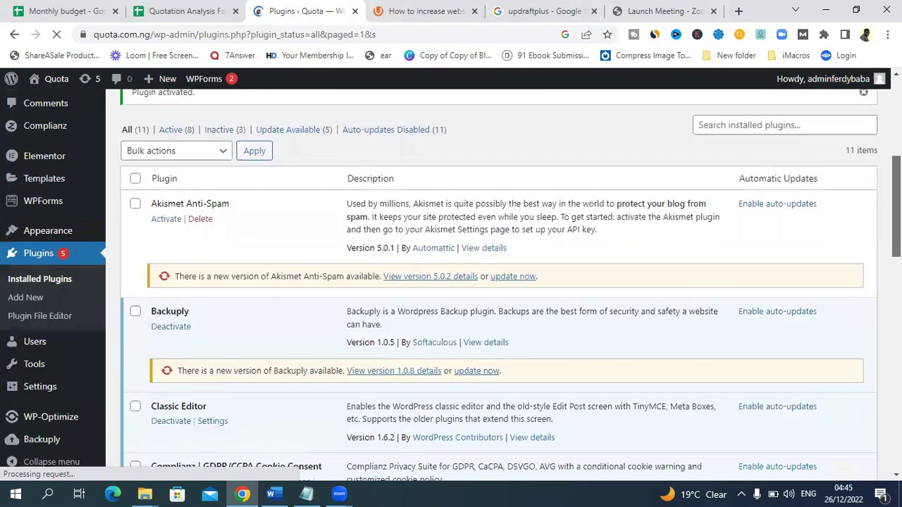
pyautogui.scroll(-5, 499, 282)
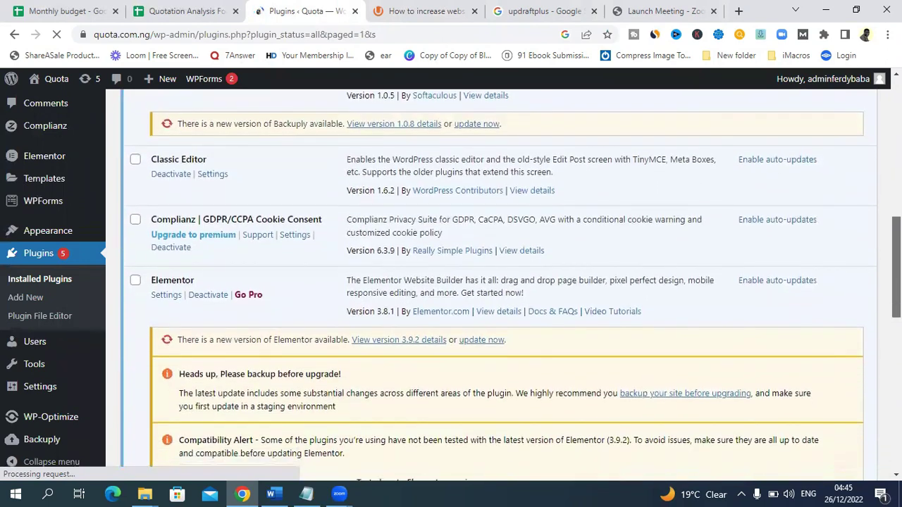
pyautogui.scroll(-4, 499, 281)
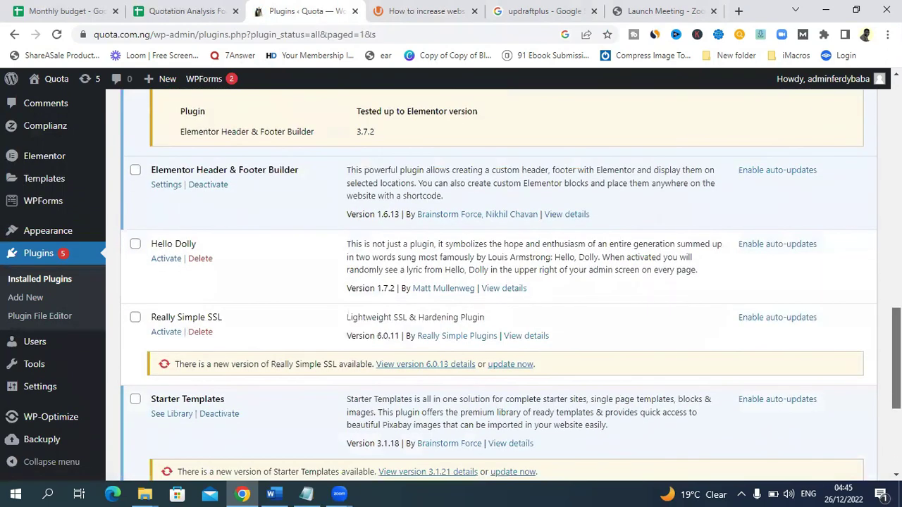
pyautogui.scroll(-1, 499, 281)
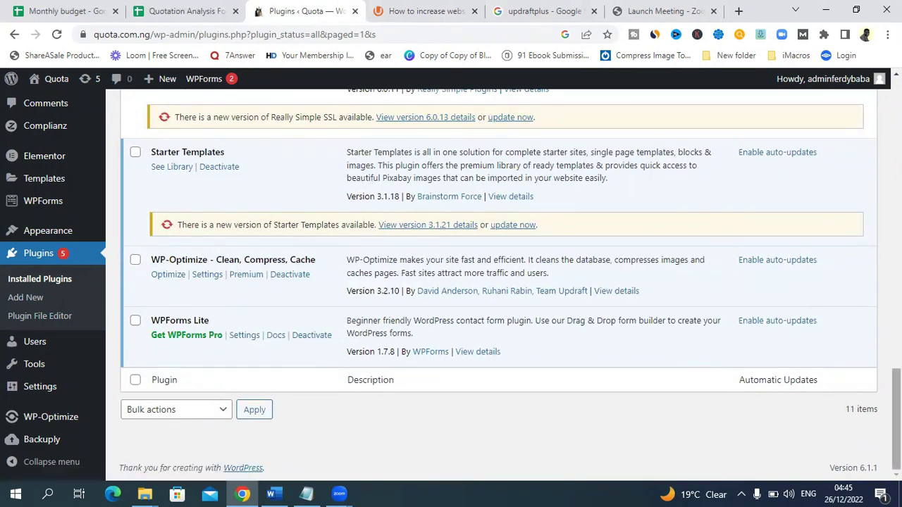
pyautogui.scroll(2, 695, 137)
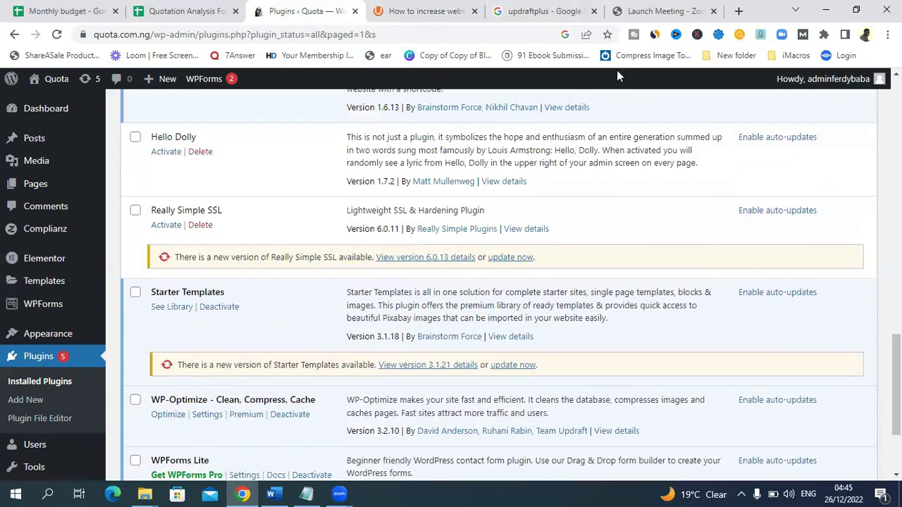
# Load the GTmetrix website in a new browser tab.
pyautogui.click(738, 12)
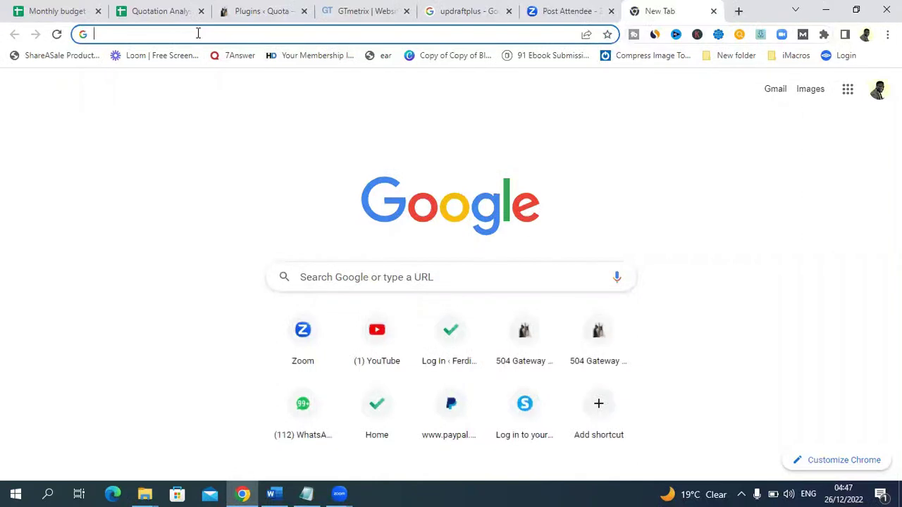
pyautogui.write('http://gtmetrix.com/')
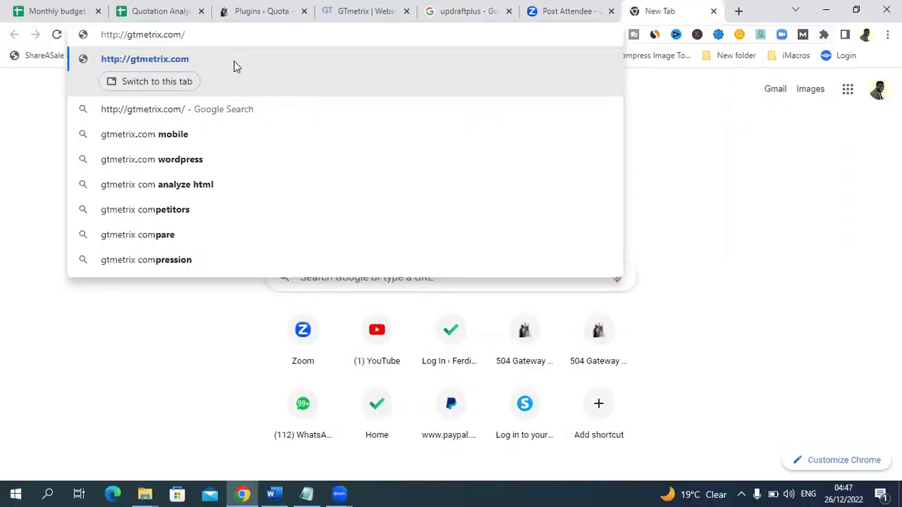
pyautogui.click(586, 238)
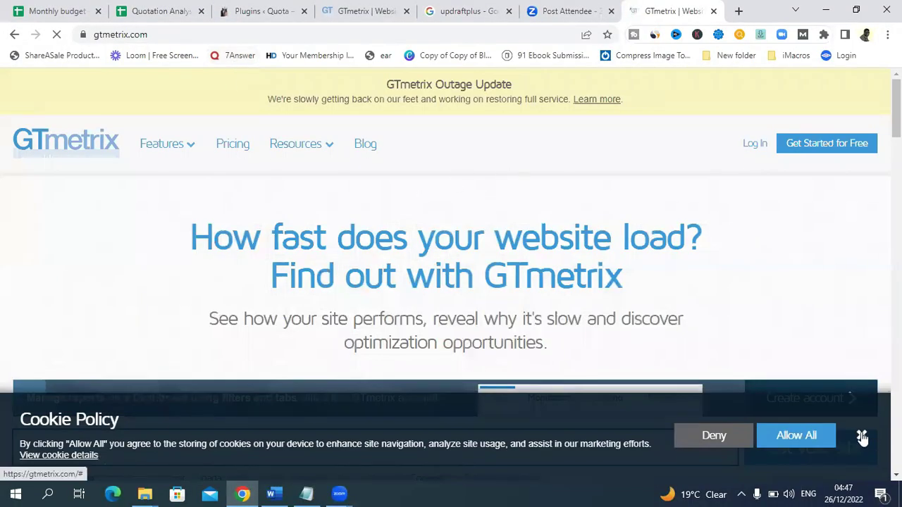
pyautogui.click(255, 12)
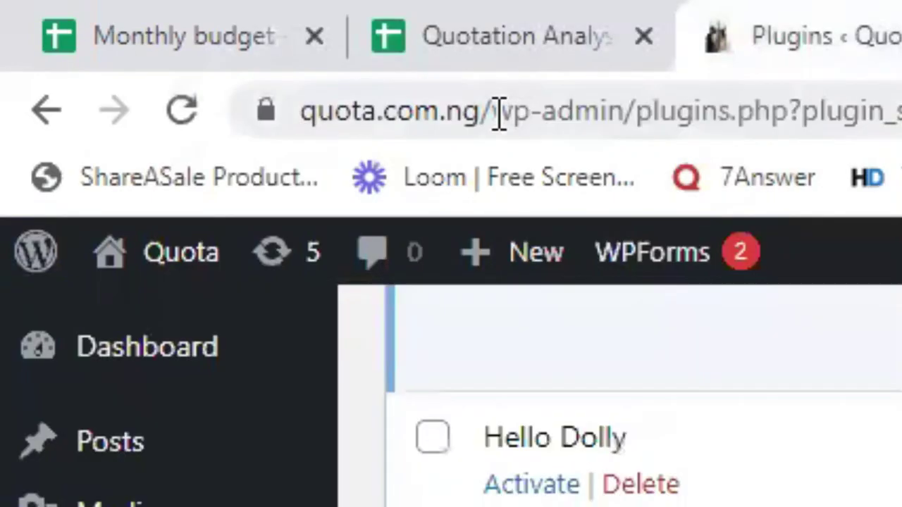
pyautogui.moveTo(153, 34); pyautogui.dragTo(75, 34)
pyautogui.hotkey('ctrl', 'c')
pyautogui.moveTo(239, 109); pyautogui.dragTo(246, 127)
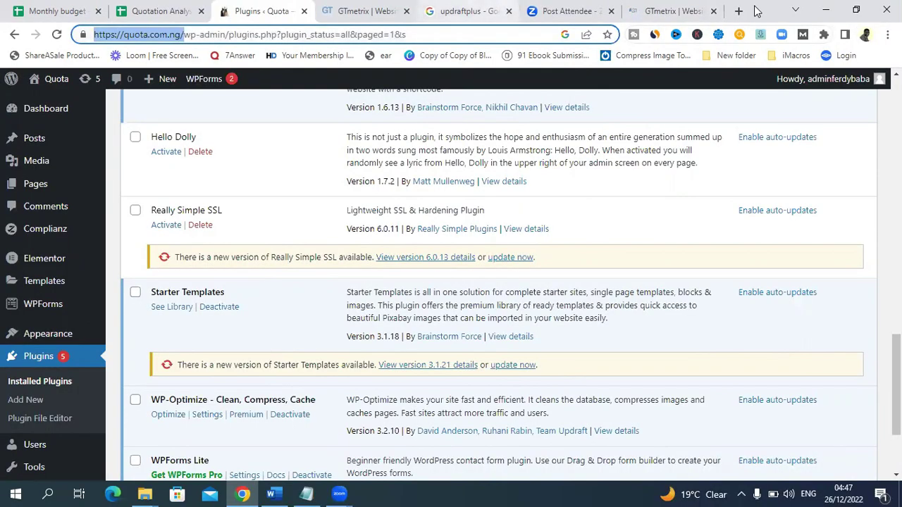
pyautogui.hotkey('ctrl', 't')
pyautogui.write('gtmetrix.com')
pyautogui.press('Return')
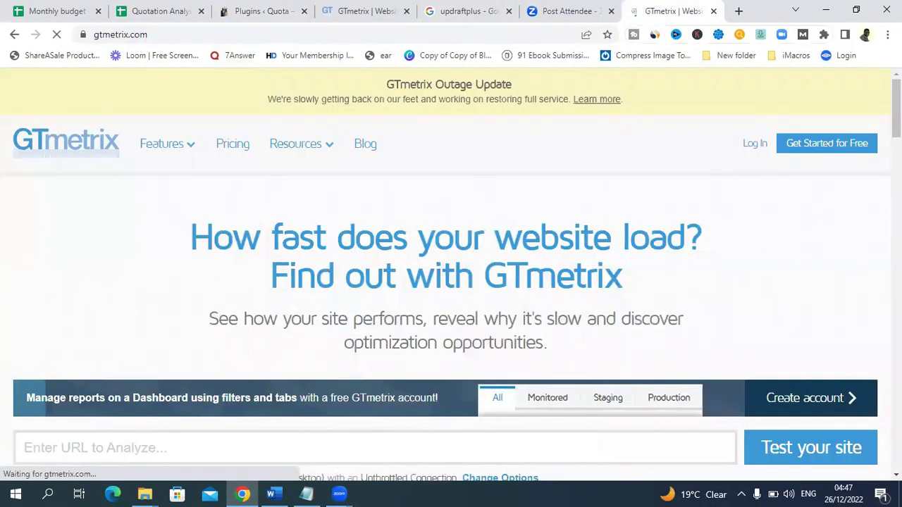
pyautogui.scroll(-5, 451, 282)
pyautogui.scroll(2, 239, 247)
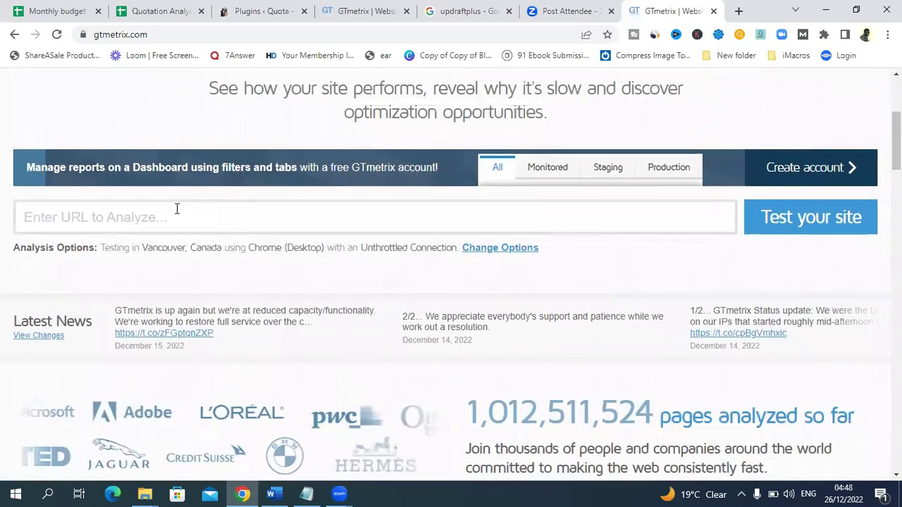
pyautogui.click(45, 217)
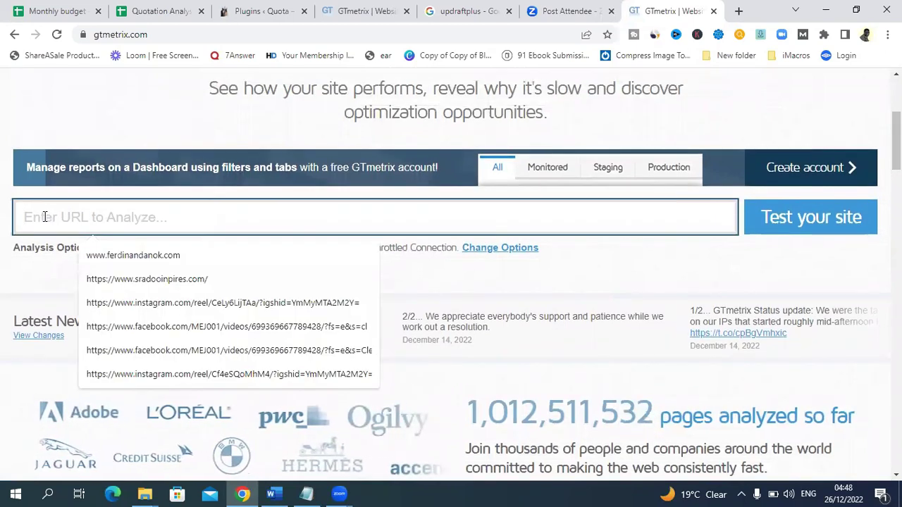
pyautogui.hotkey('ctrl', 'v')
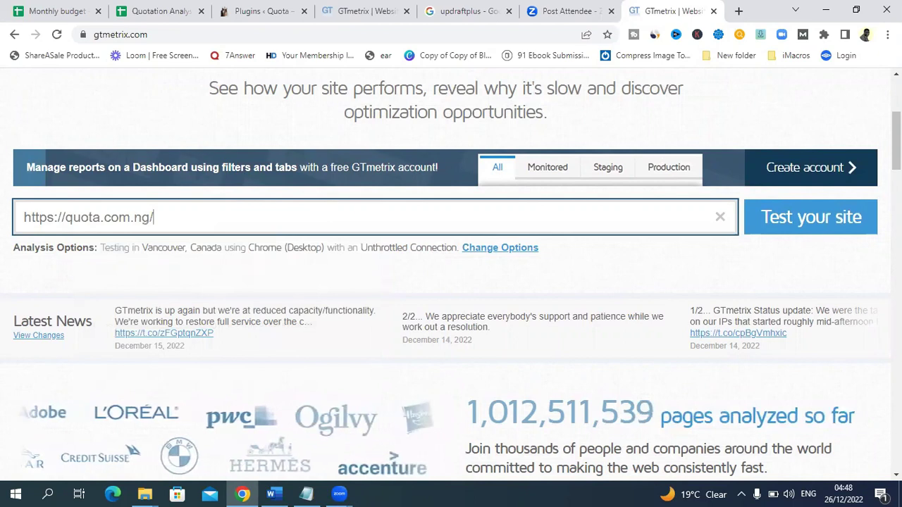
pyautogui.click(807, 218)
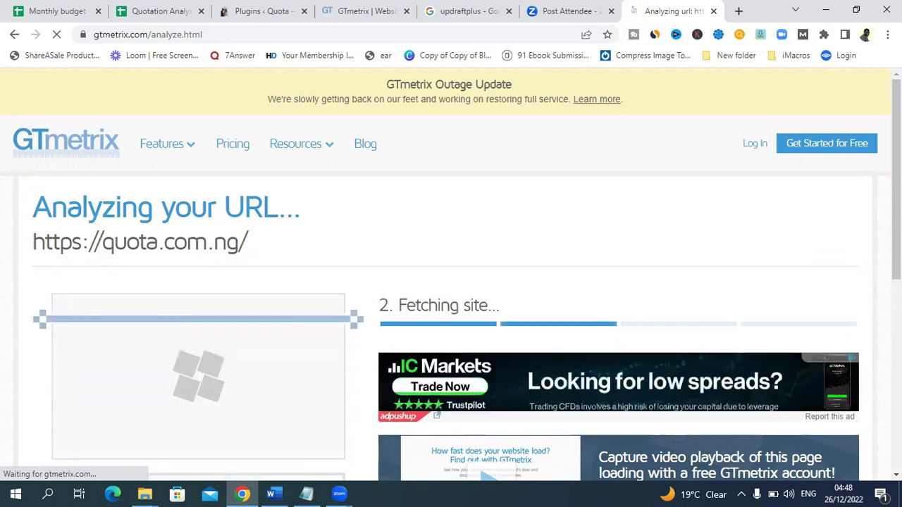
pyautogui.scroll(-1, 451, 267)
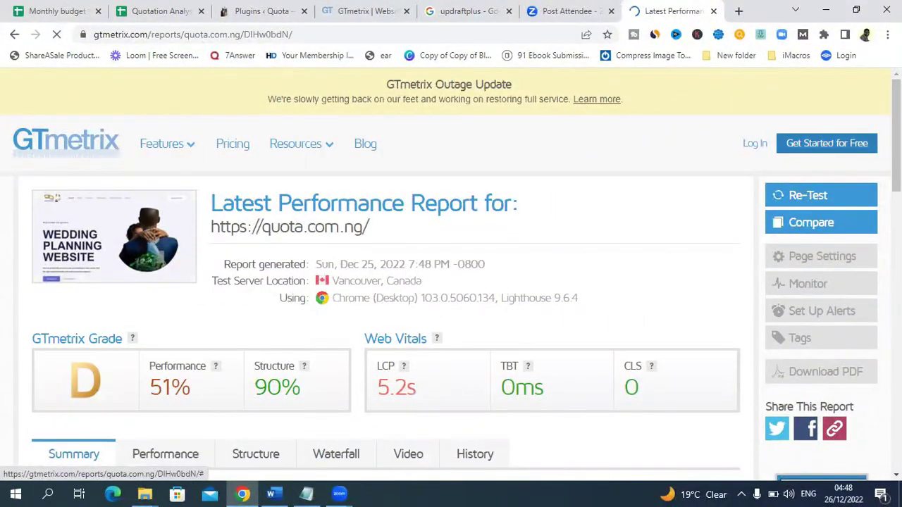
pyautogui.scroll(-1, 210, 347)
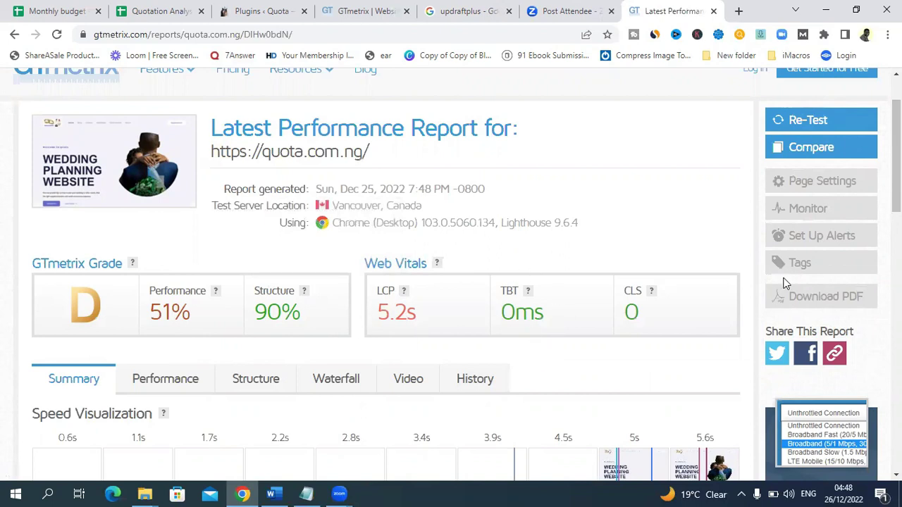
pyautogui.moveTo(896, 155); pyautogui.dragTo(896, 182)
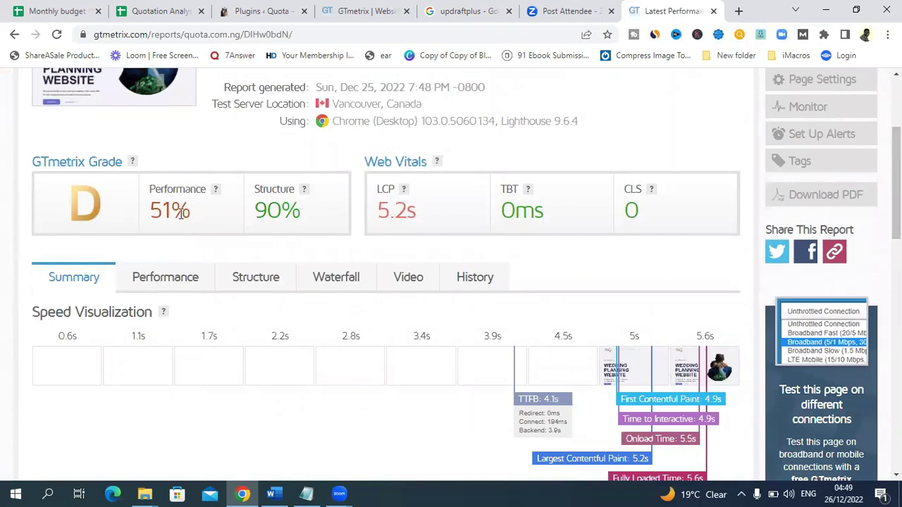
pyautogui.scroll(3, 620, 155)
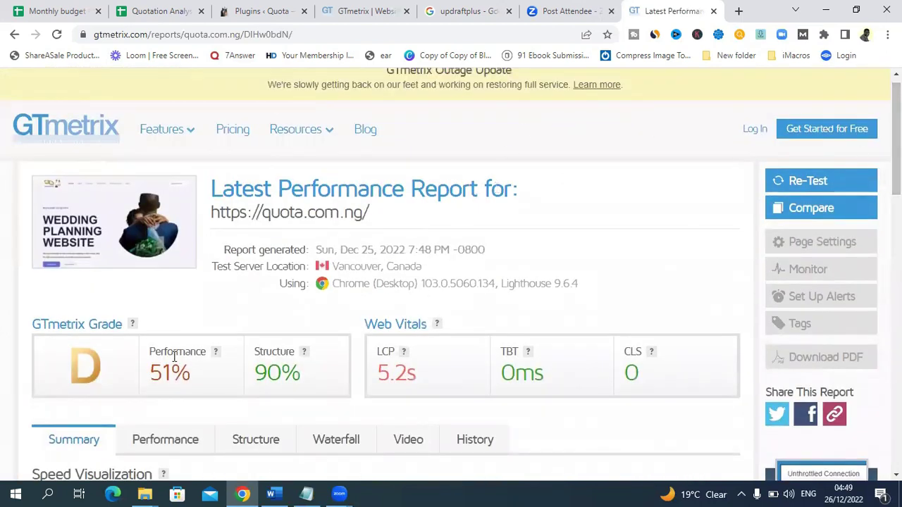
# Open WP-Optimize's Database page and review optimizations like 23 tables and 48 post revisions.
pyautogui.click(257, 11)
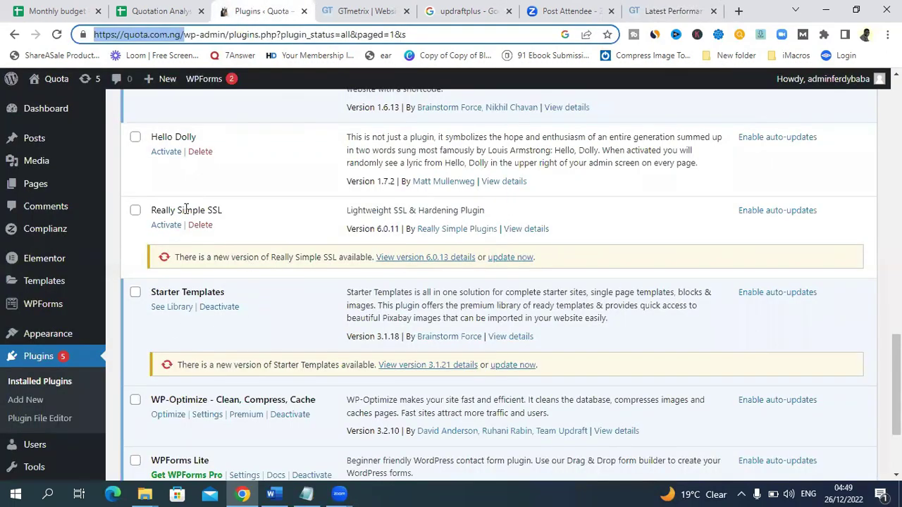
pyautogui.click(168, 414)
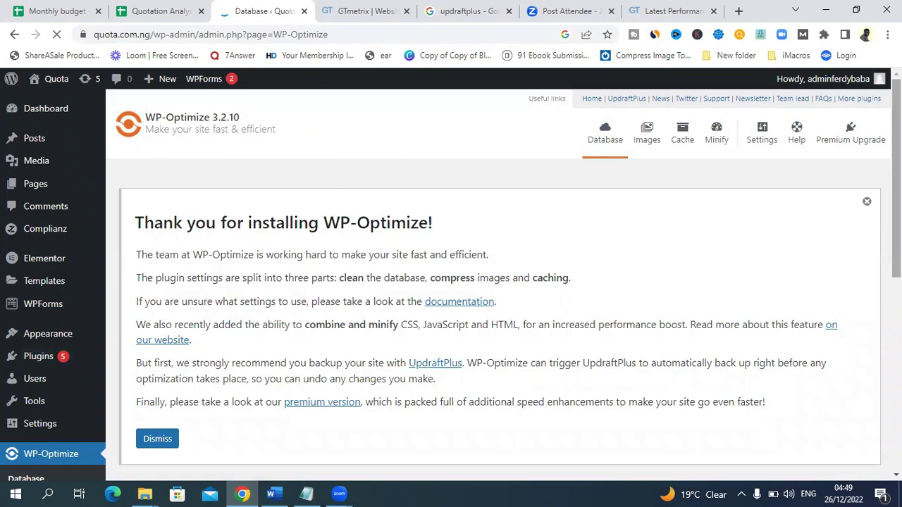
pyautogui.scroll(-5, 450, 281)
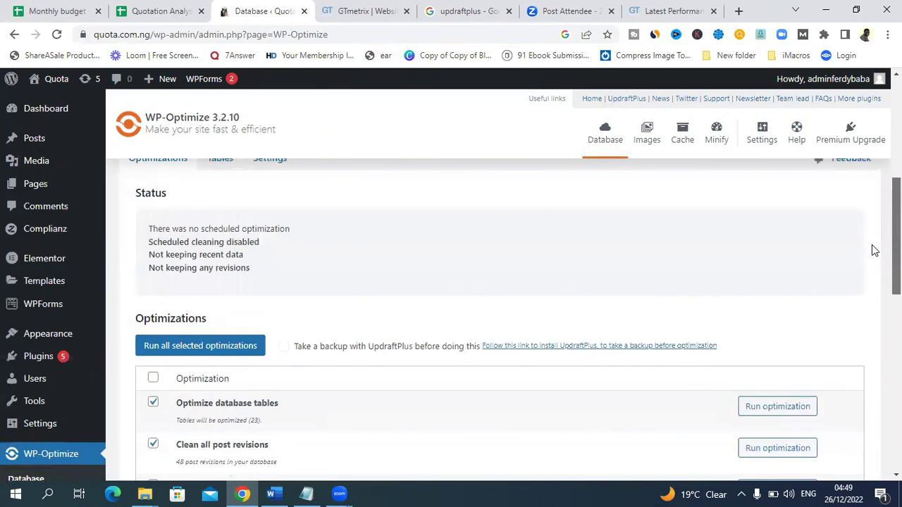
pyautogui.scroll(-3, 874, 252)
pyautogui.scroll(2, 873, 252)
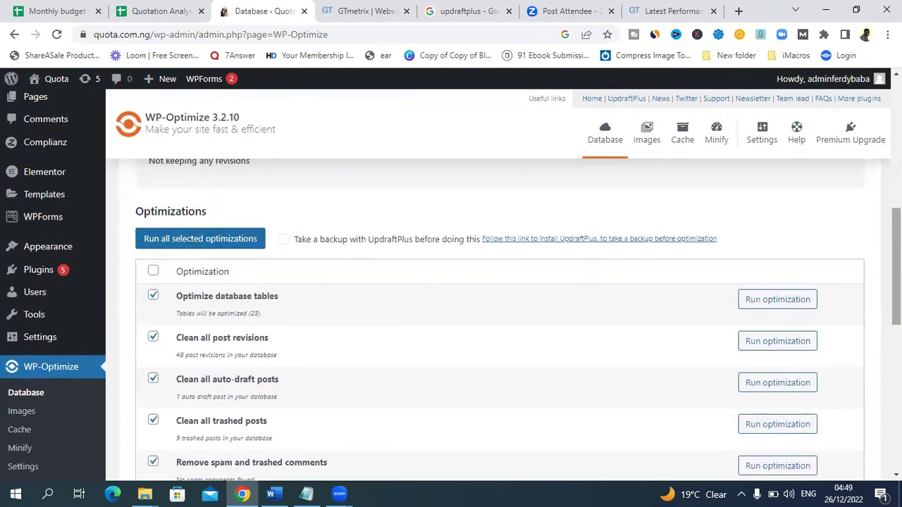
pyautogui.scroll(-5, 451, 285)
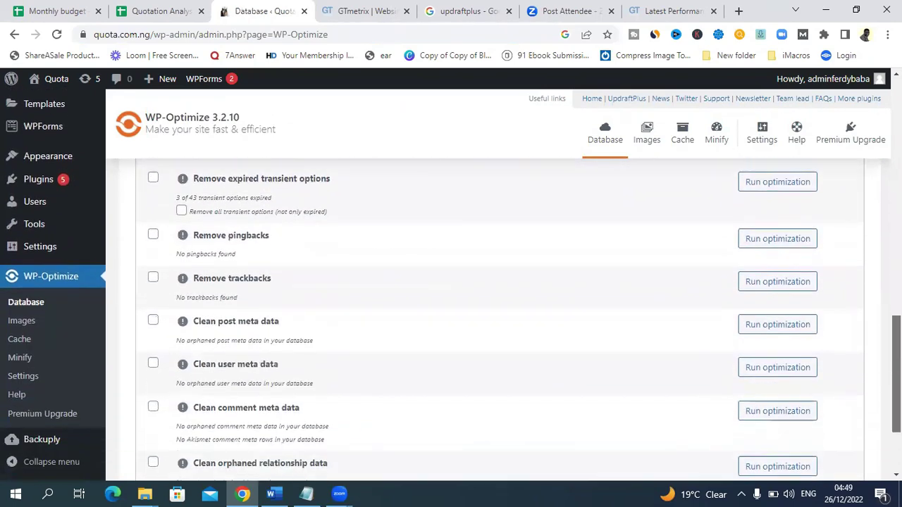
pyautogui.scroll(-2, 451, 284)
pyautogui.scroll(7, 451, 284)
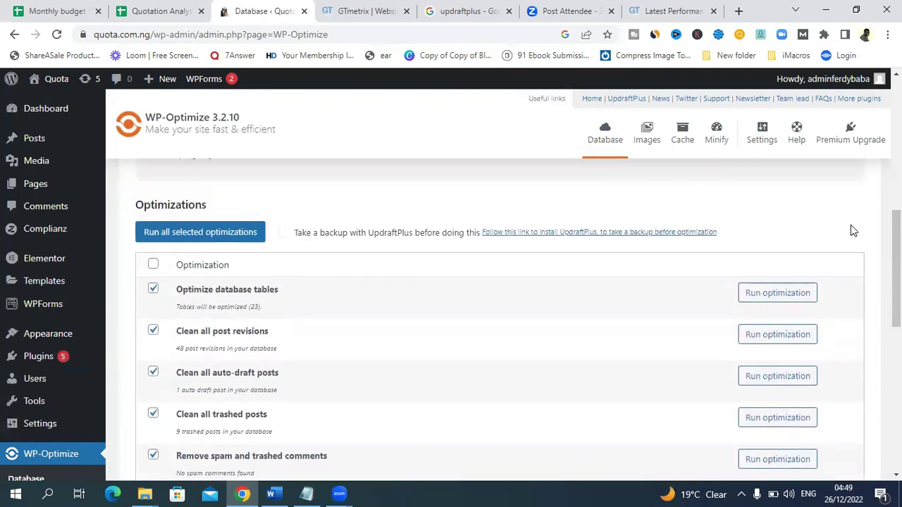
# Run the selected optimizations, removing 48 revisions, 1 auto-draft and 9 trashed posts.
pyautogui.click(189, 233)
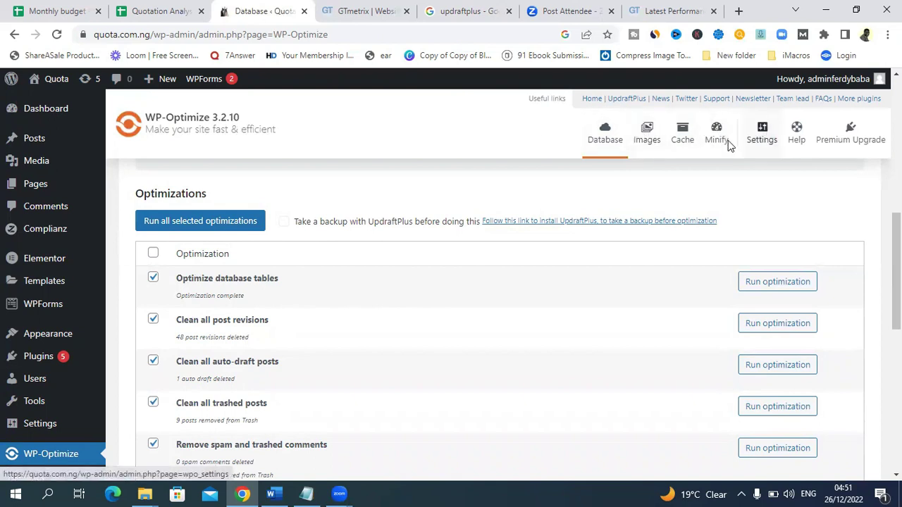
# On WP-Optimize's Images tab, dismiss the notice and enable automatic compression of new images.
pyautogui.click(646, 139)
pyautogui.scroll(-3, 647, 139)
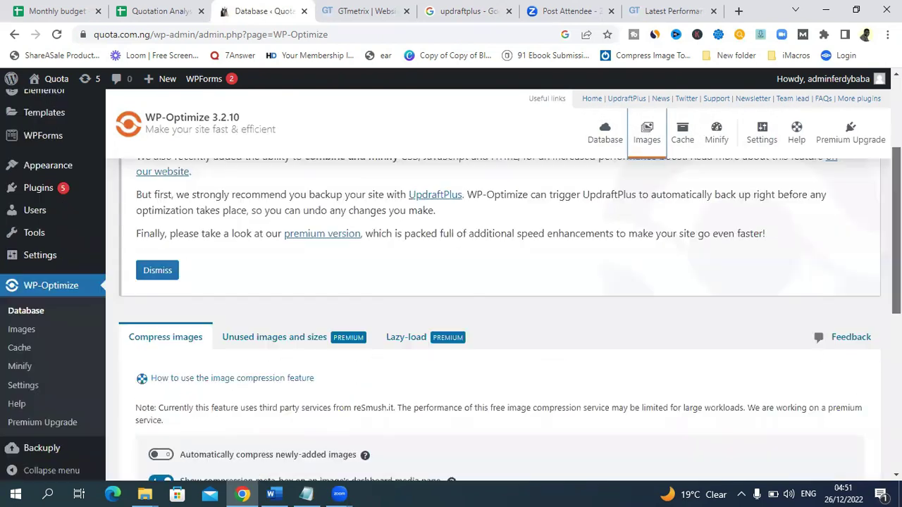
pyautogui.click(157, 252)
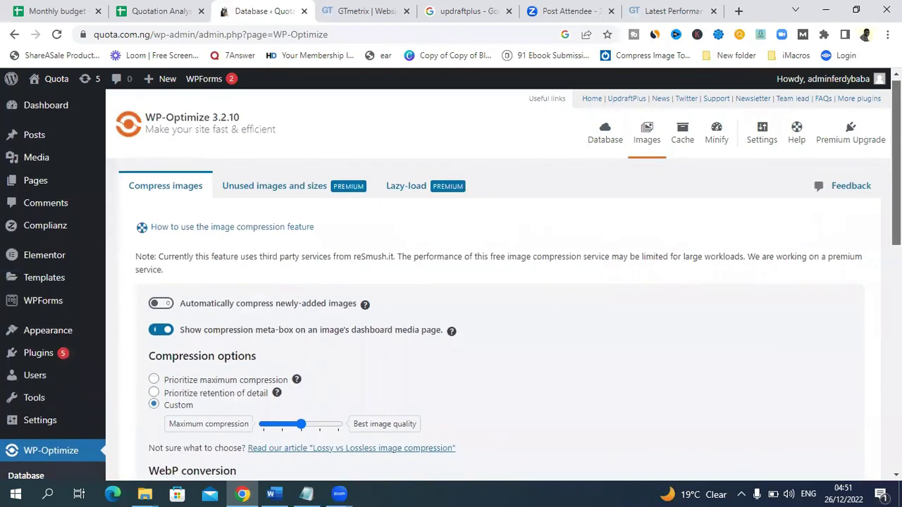
pyautogui.scroll(-2, 896, 162)
pyautogui.scroll(-1, 493, 295)
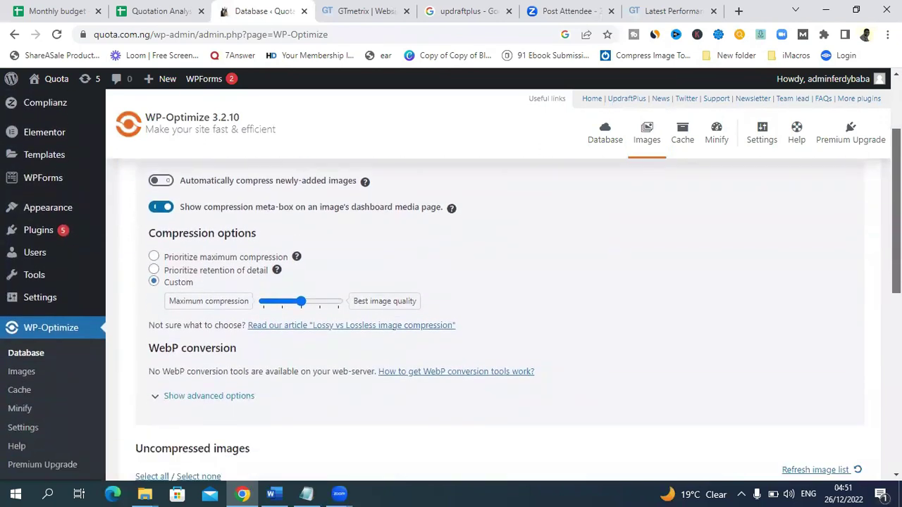
pyautogui.scroll(1, 473, 187)
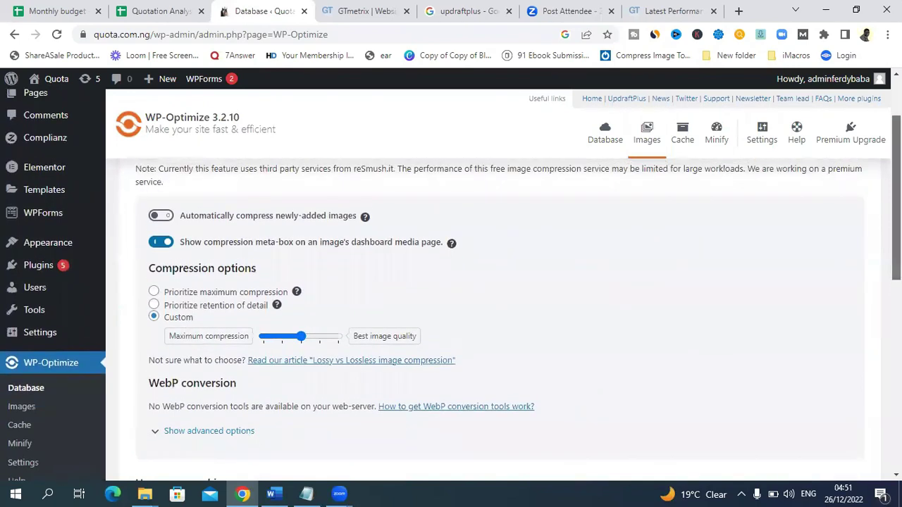
pyautogui.scroll(2, 473, 281)
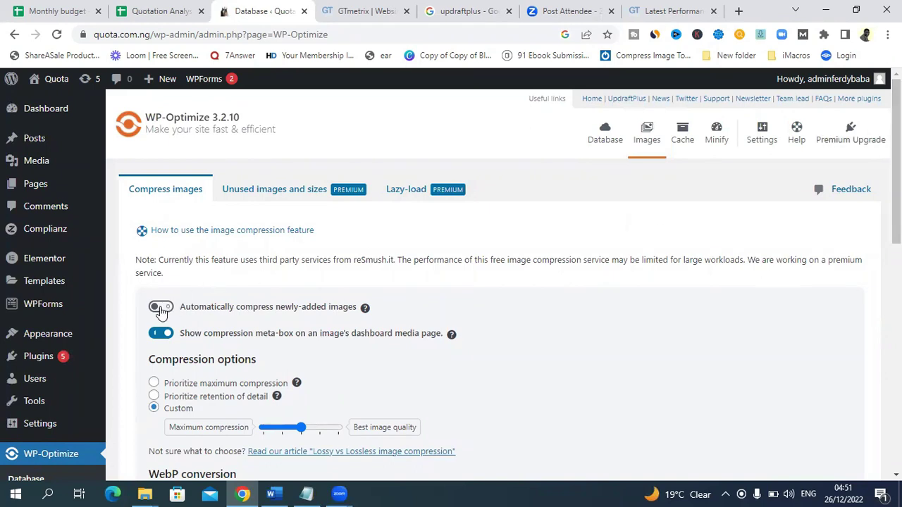
pyautogui.click(160, 307)
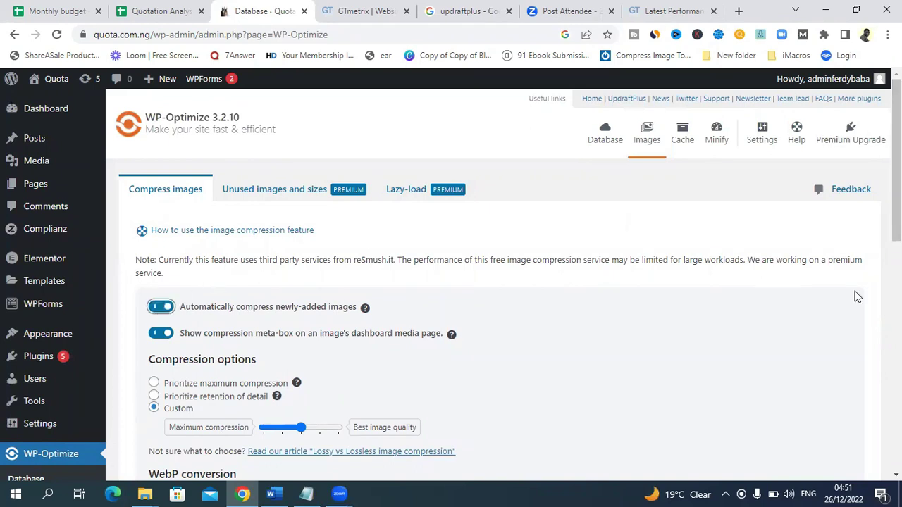
# Choose 'Prioritize retention of detail' and select all uncompressed images.
pyautogui.scroll(-1, 155, 362)
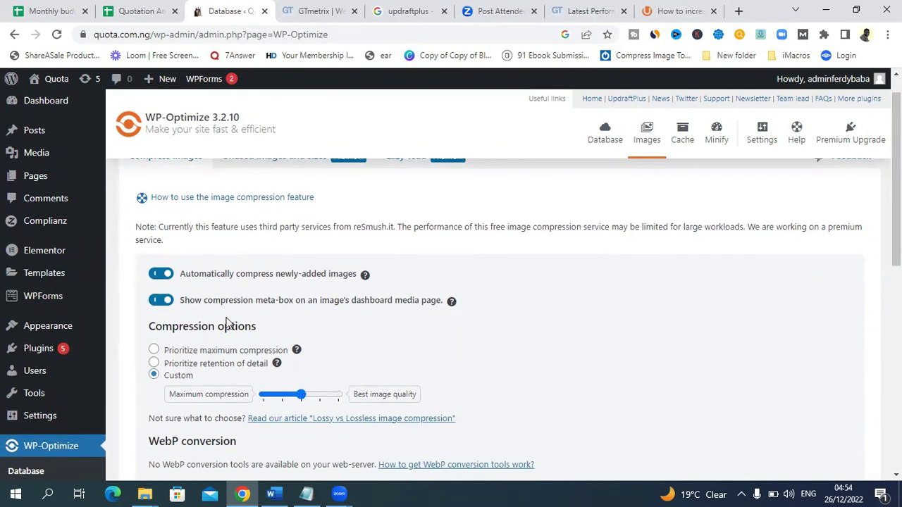
pyautogui.click(154, 363)
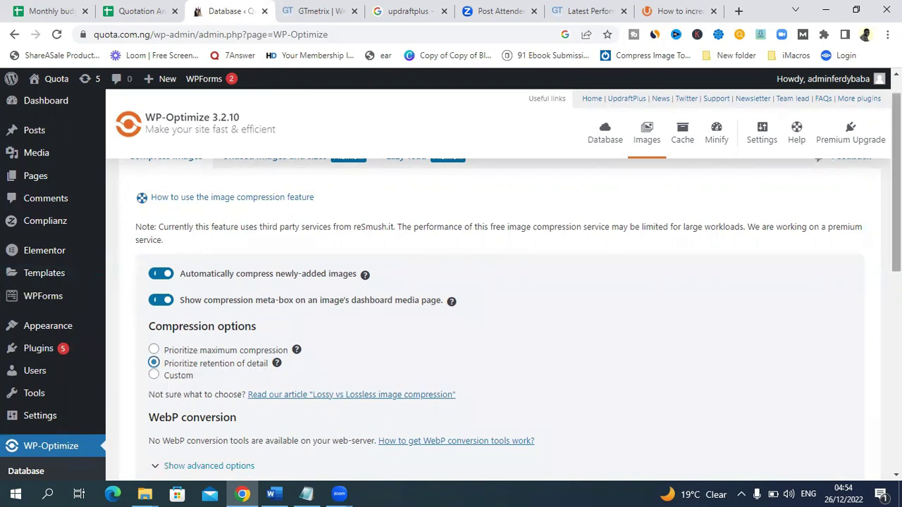
pyautogui.scroll(-4, 517, 320)
pyautogui.scroll(1, 451, 285)
pyautogui.scroll(-2, 451, 285)
pyautogui.scroll(2, 451, 285)
pyautogui.scroll(-1, 650, 293)
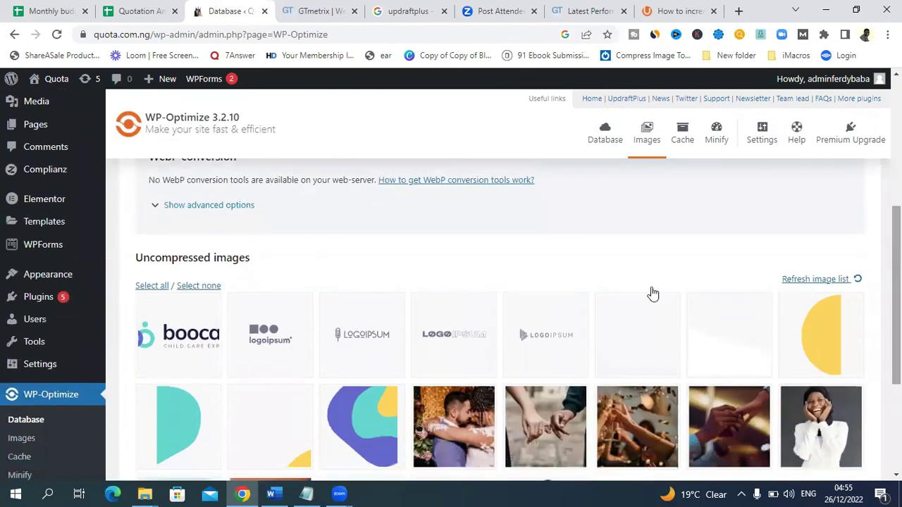
pyautogui.click(151, 287)
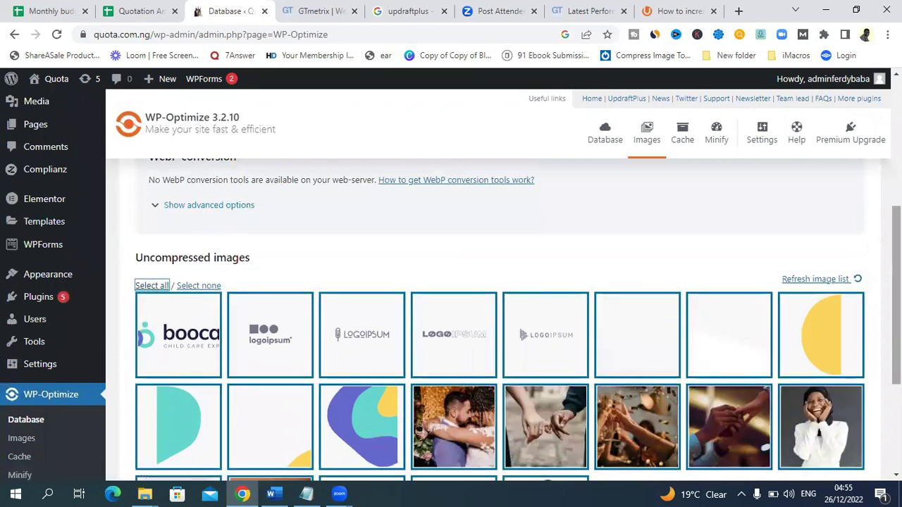
pyautogui.scroll(-2, 729, 359)
pyautogui.scroll(-1, 240, 435)
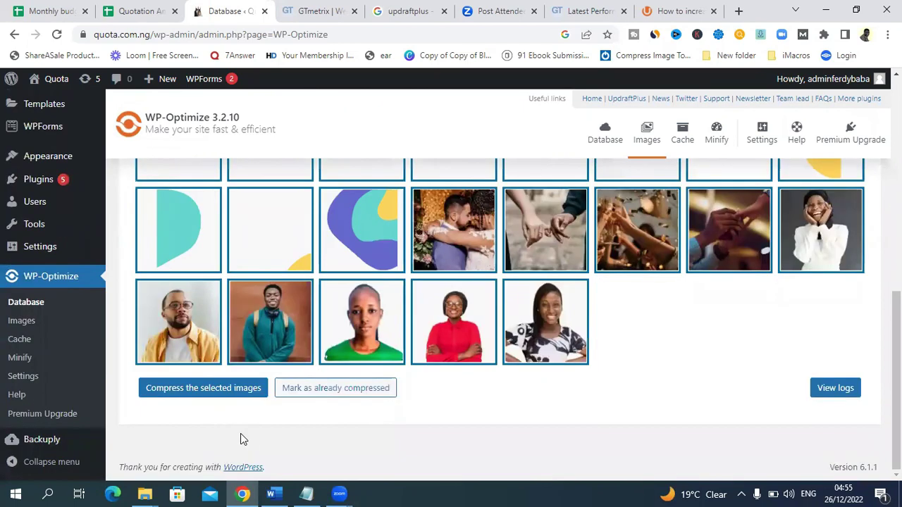
# Compress the selected images (10 succeed, 11 fail) and close the results message.
pyautogui.click(197, 393)
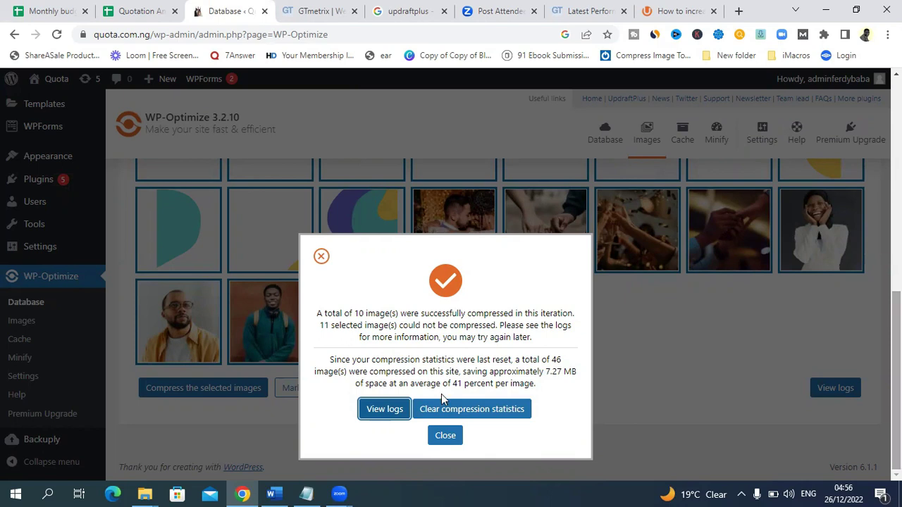
pyautogui.click(446, 436)
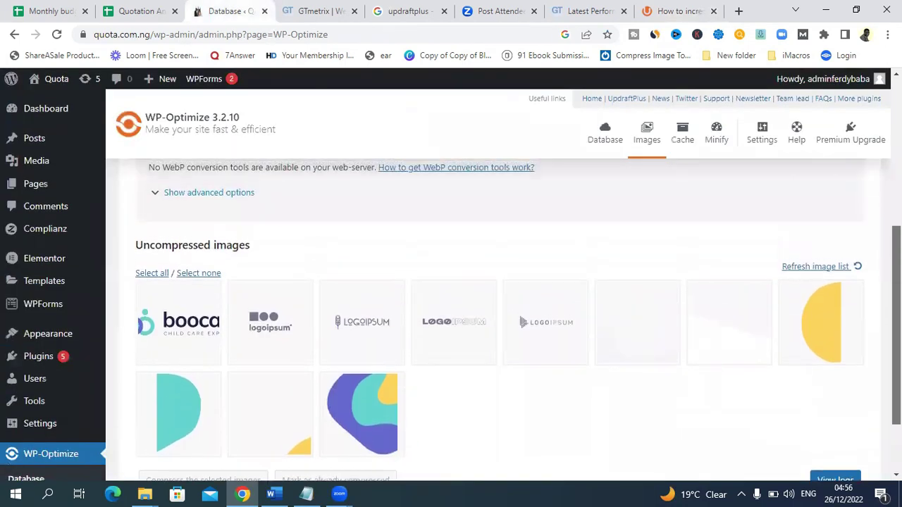
# Retry compressing the 11 remaining images and close the results, which show all failed.
pyautogui.scroll(5, 493, 281)
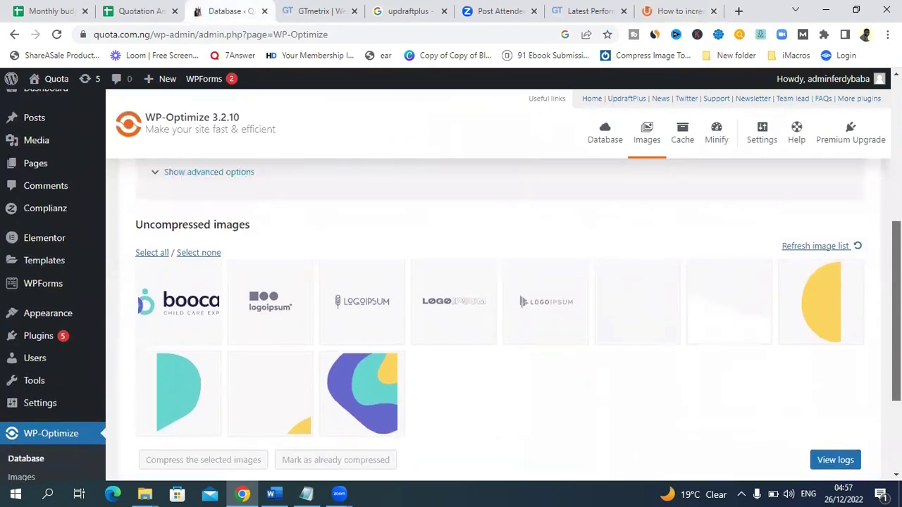
pyautogui.scroll(-3, 493, 281)
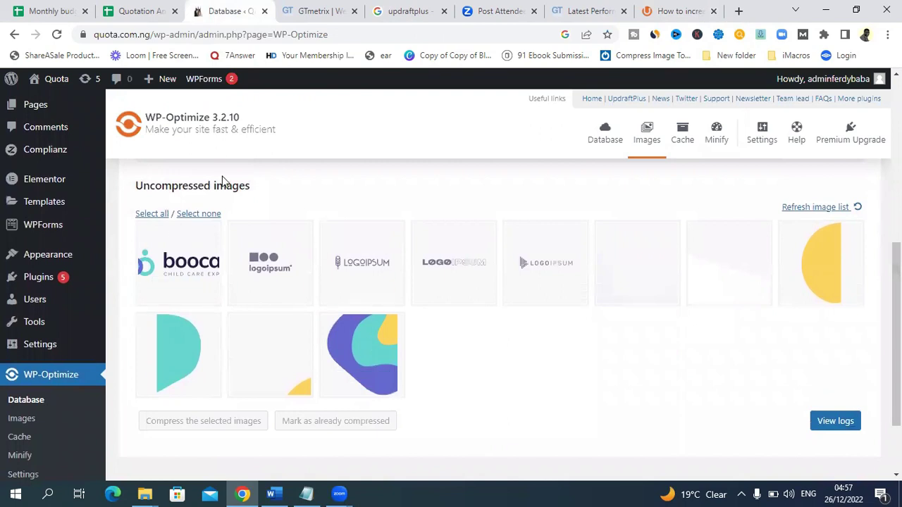
pyautogui.click(145, 214)
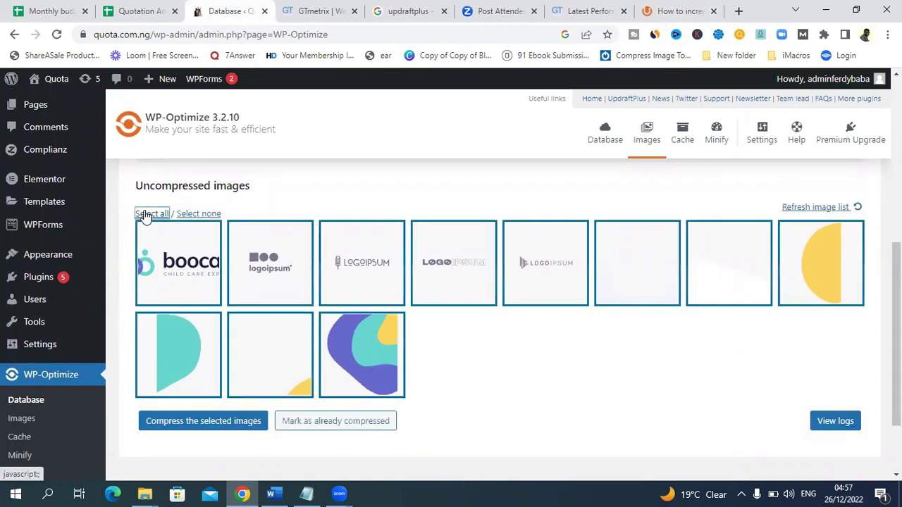
pyautogui.click(181, 421)
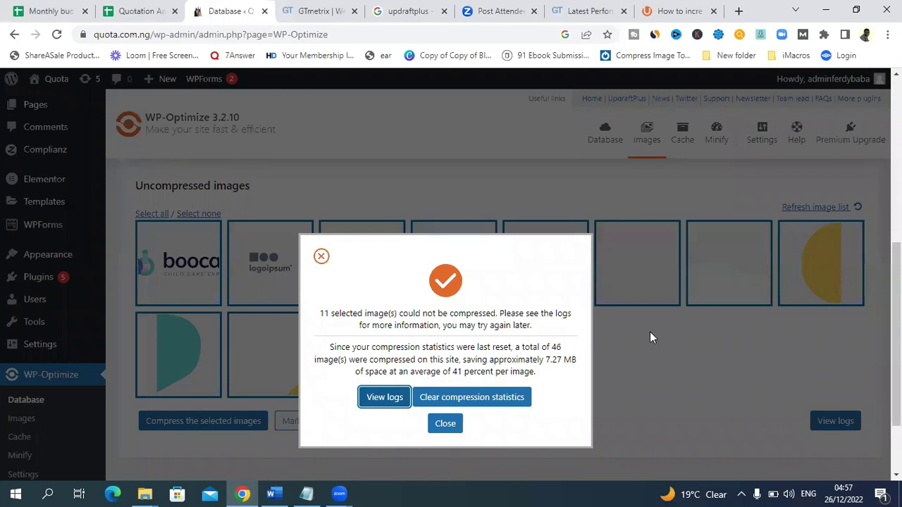
pyautogui.click(445, 424)
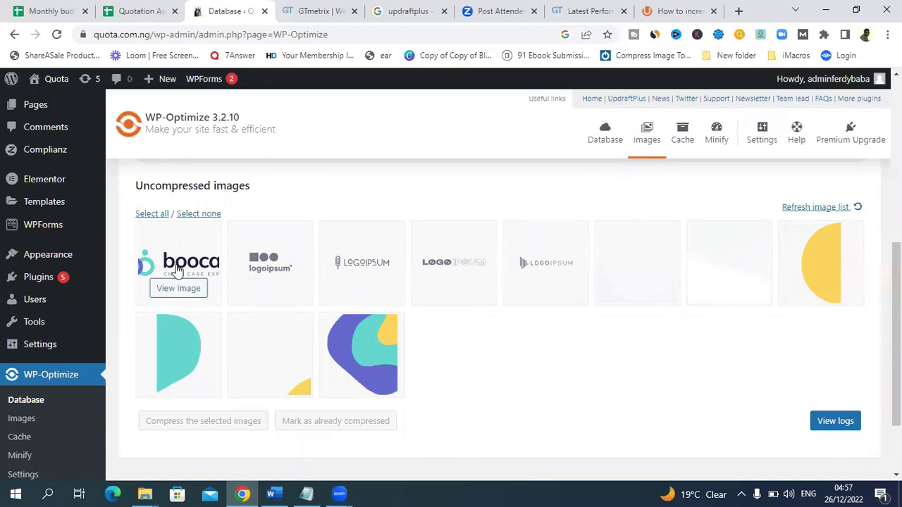
# Select and compress all uncompressed images again; the summary reports 46 compressed, about 7.27 MB saved.
pyautogui.click(149, 214)
pyautogui.click(189, 420)
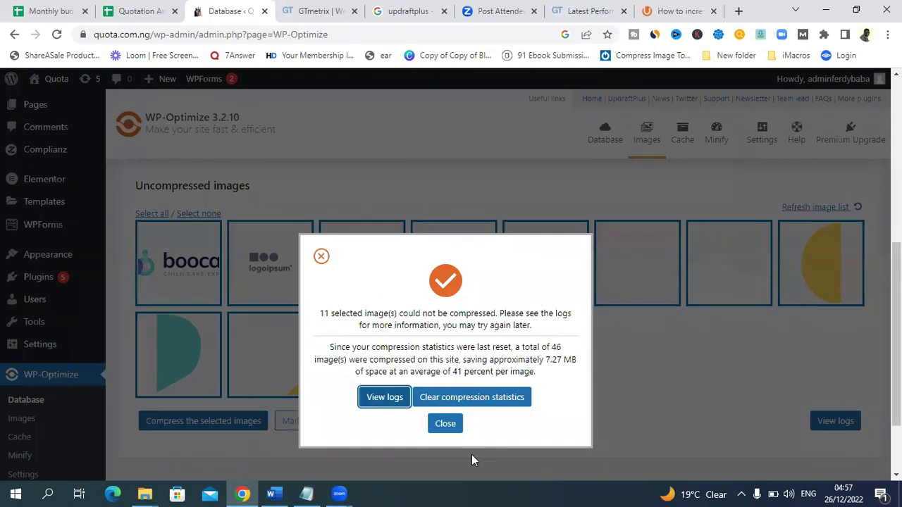
pyautogui.click(446, 425)
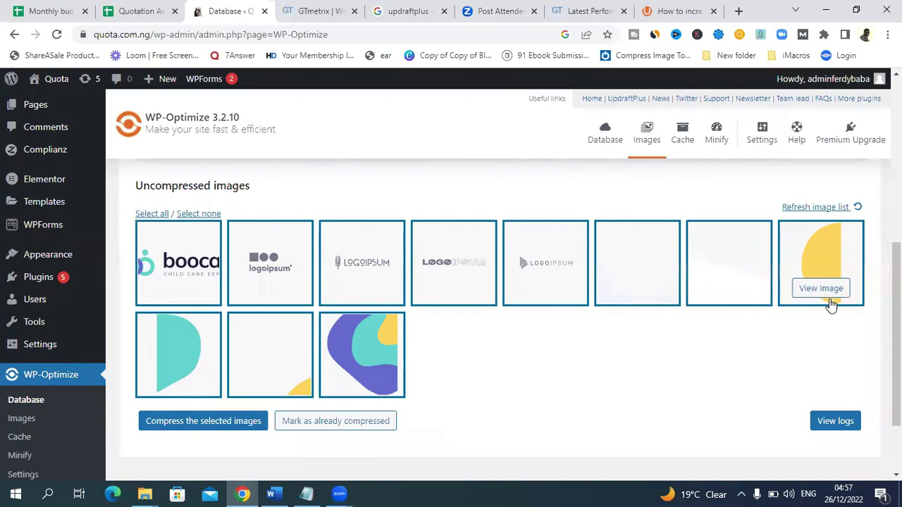
pyautogui.scroll(5, 493, 317)
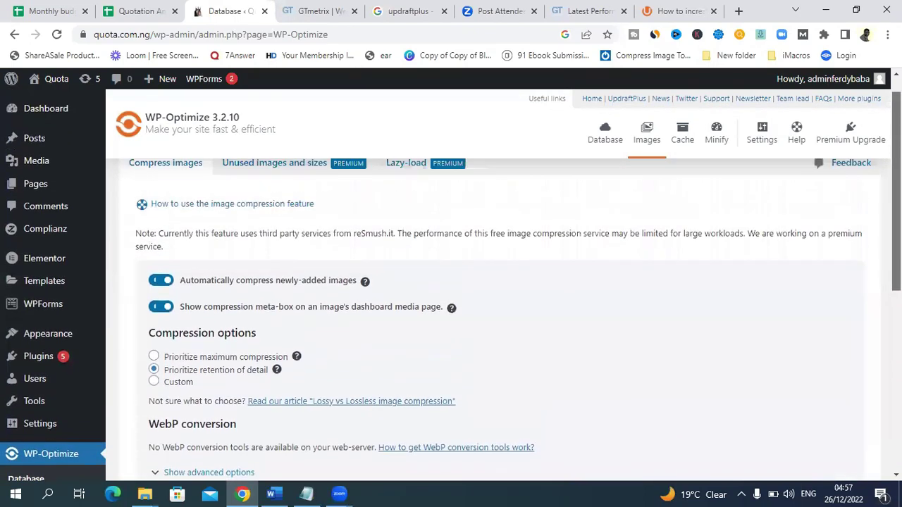
pyautogui.scroll(-1, 606, 218)
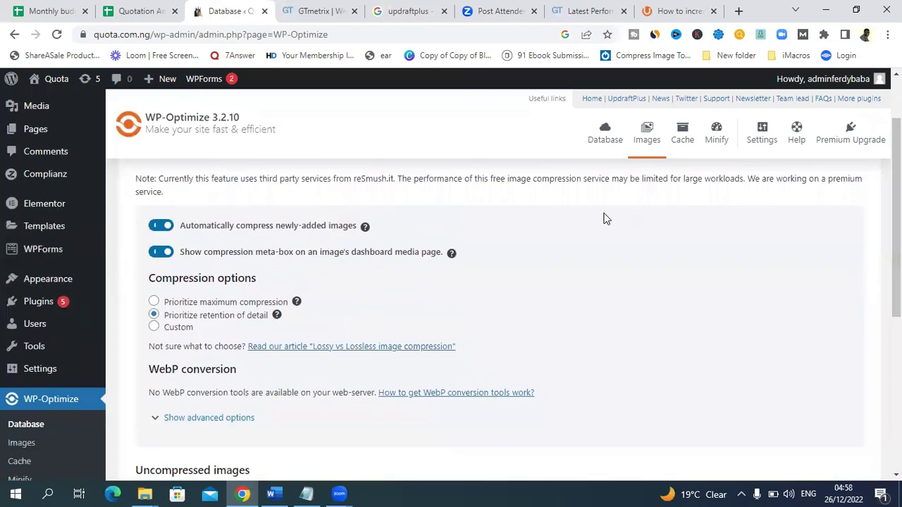
# Enable page caching and save it with separate mobile cache files and a 24-hour lifespan.
pyautogui.click(682, 140)
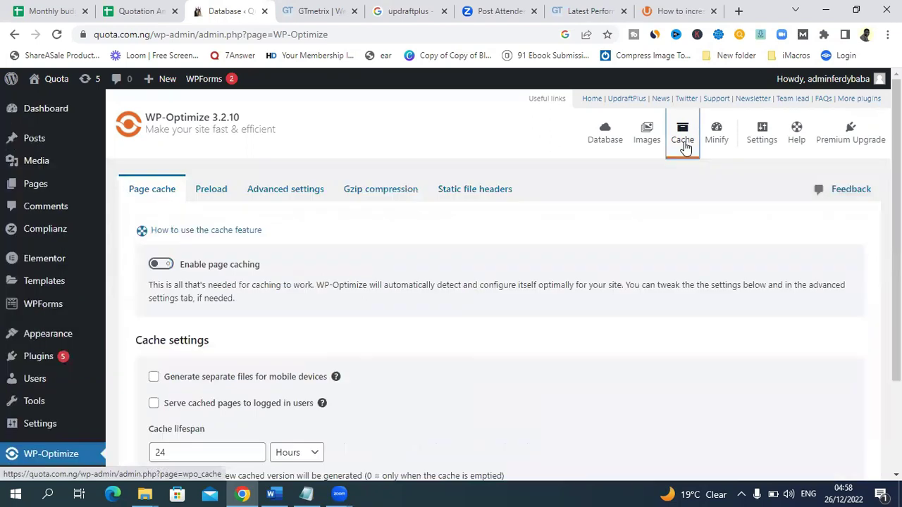
pyautogui.click(160, 264)
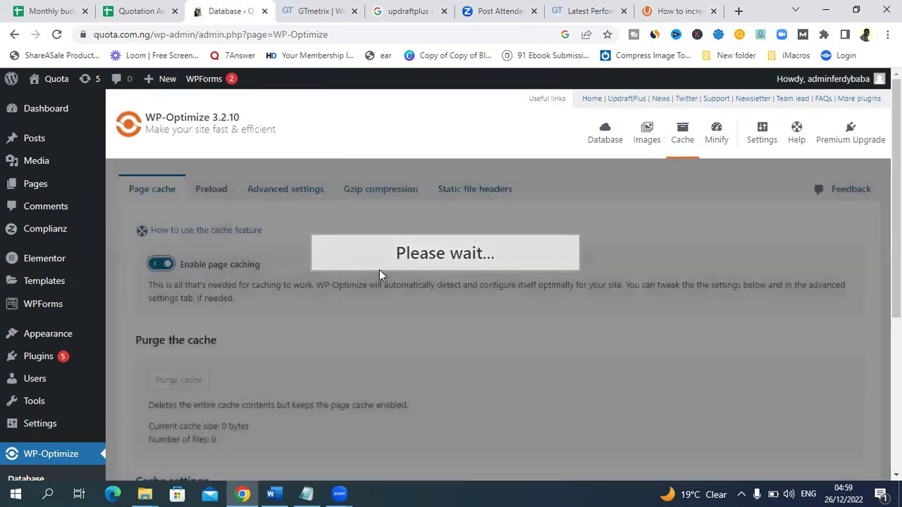
pyautogui.scroll(-2, 352, 278)
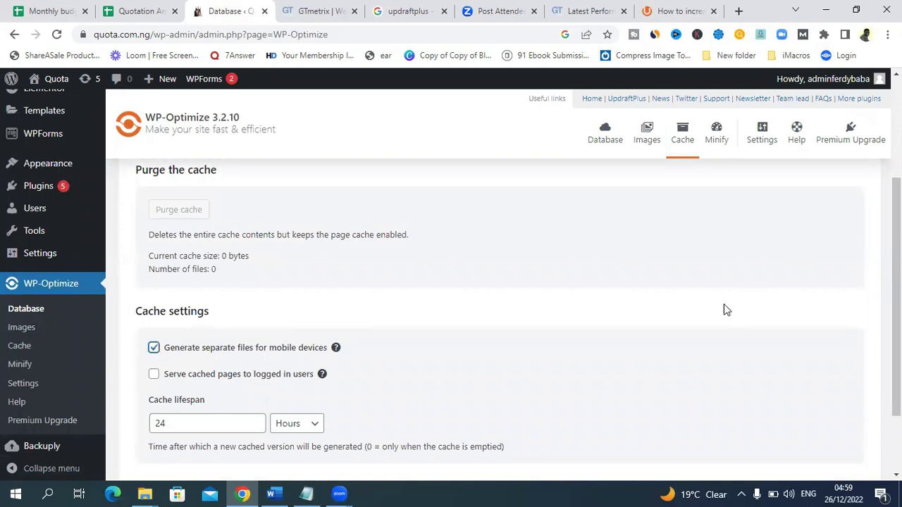
pyautogui.click(669, 13)
pyautogui.hotkey('ctrl', '3')
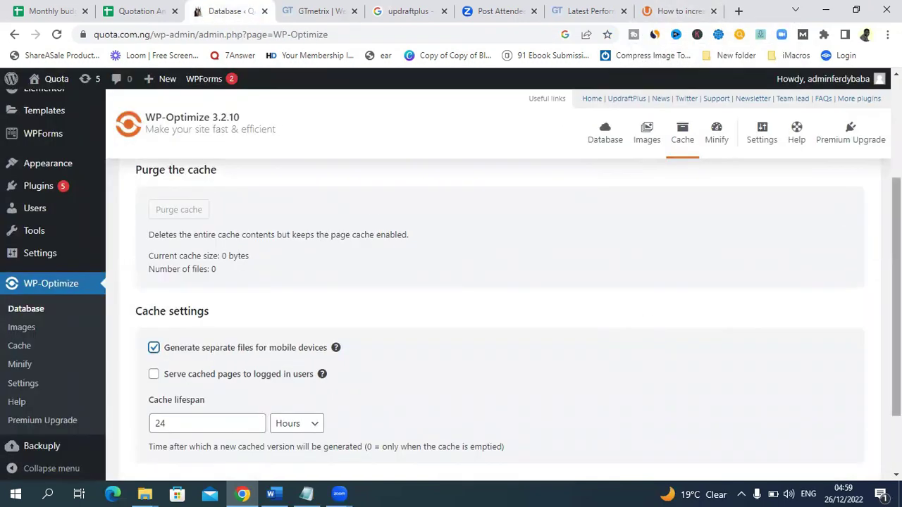
pyautogui.scroll(-2, 493, 317)
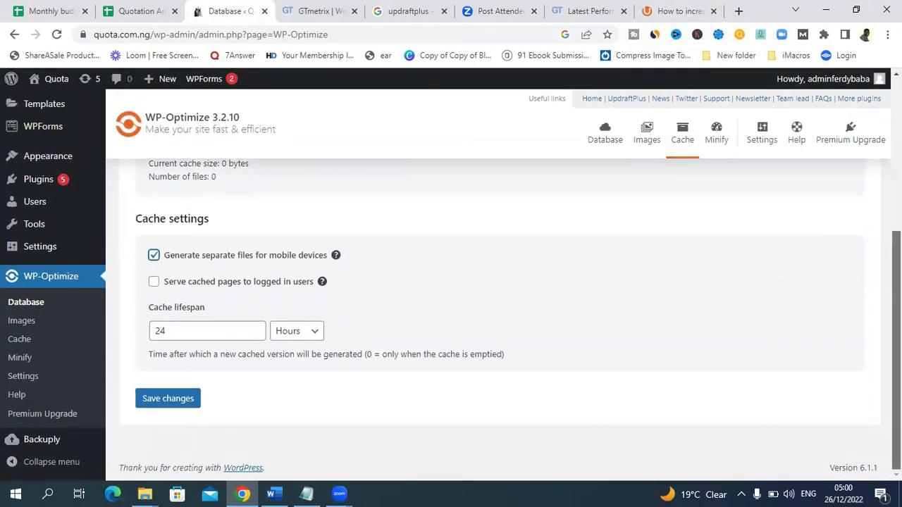
pyautogui.click(167, 399)
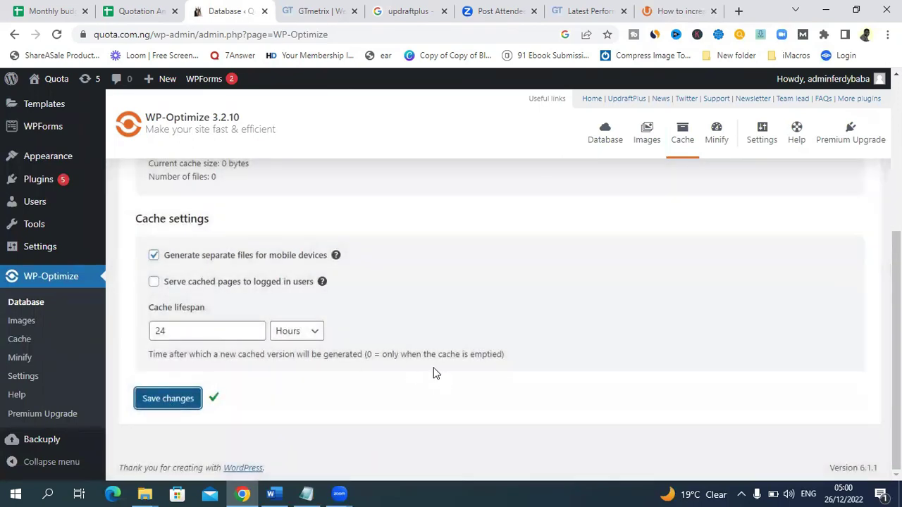
pyautogui.scroll(3, 556, 350)
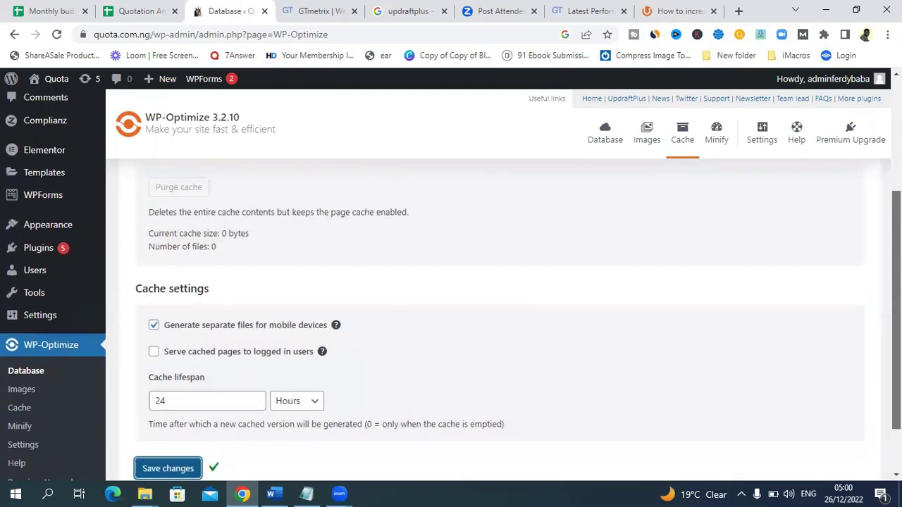
pyautogui.scroll(5, 498, 317)
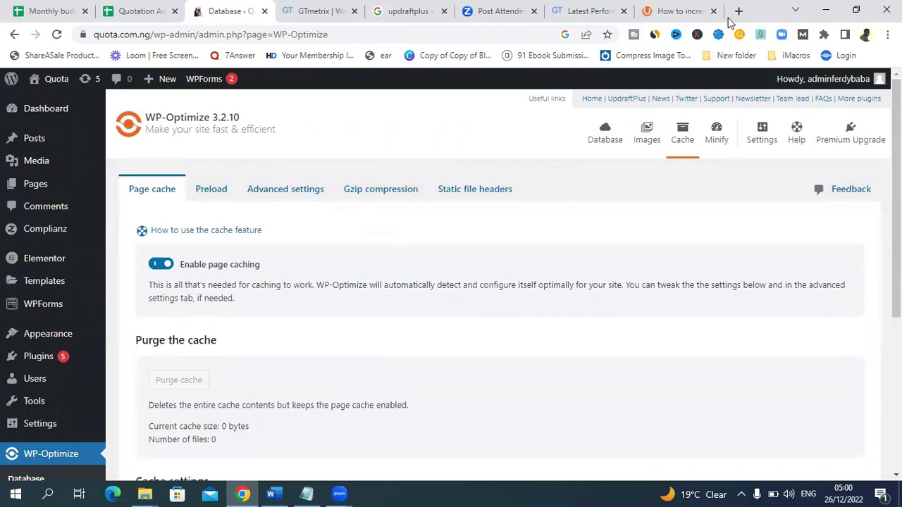
# Check the Gzip compression and Static file headers tabs, confirming both are already enabled.
pyautogui.click(373, 196)
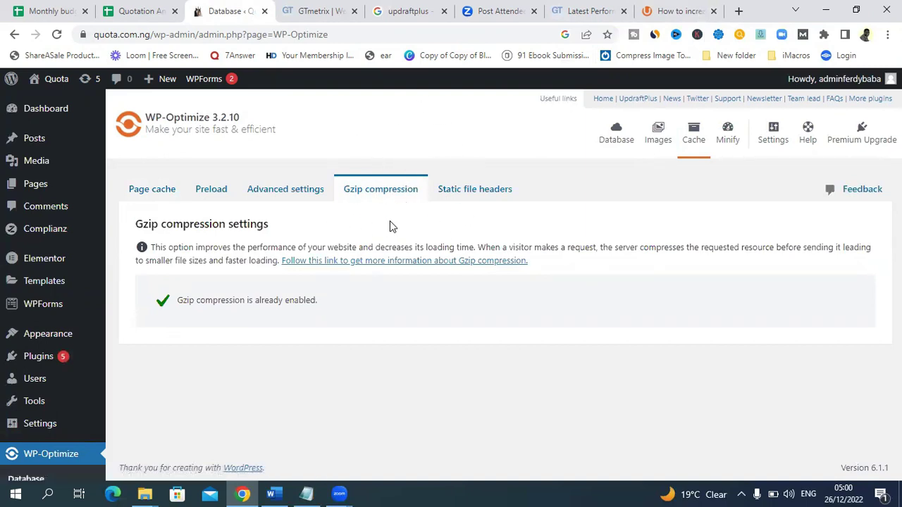
pyautogui.click(454, 192)
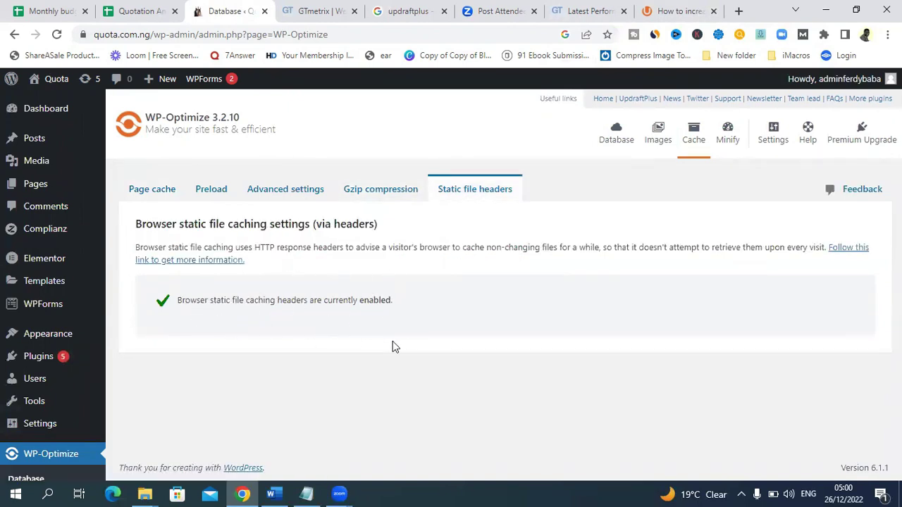
pyautogui.click(673, 10)
pyautogui.click(225, 11)
# Re-test quota.com.ng in GTmetrix to get grade A, 100% performance, 93% structure, 648ms LCP.
pyautogui.click(576, 12)
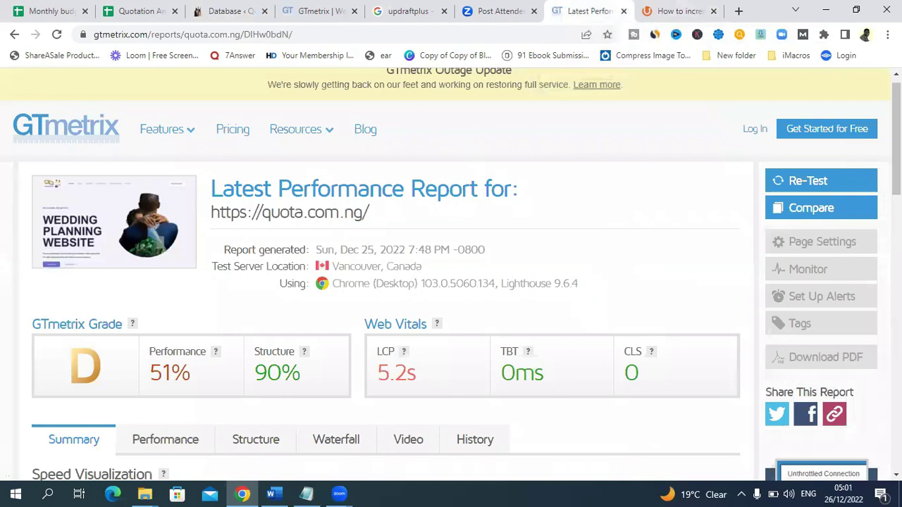
pyautogui.scroll(1, 893, 140)
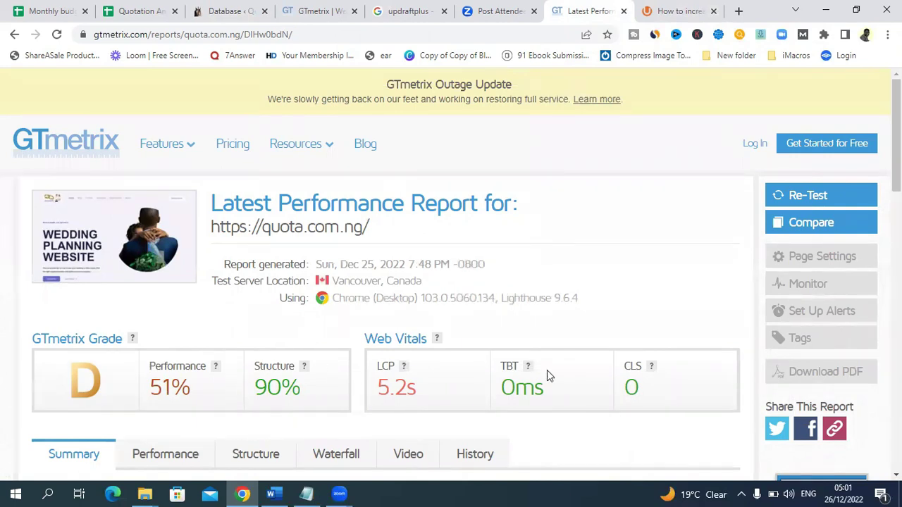
pyautogui.click(819, 203)
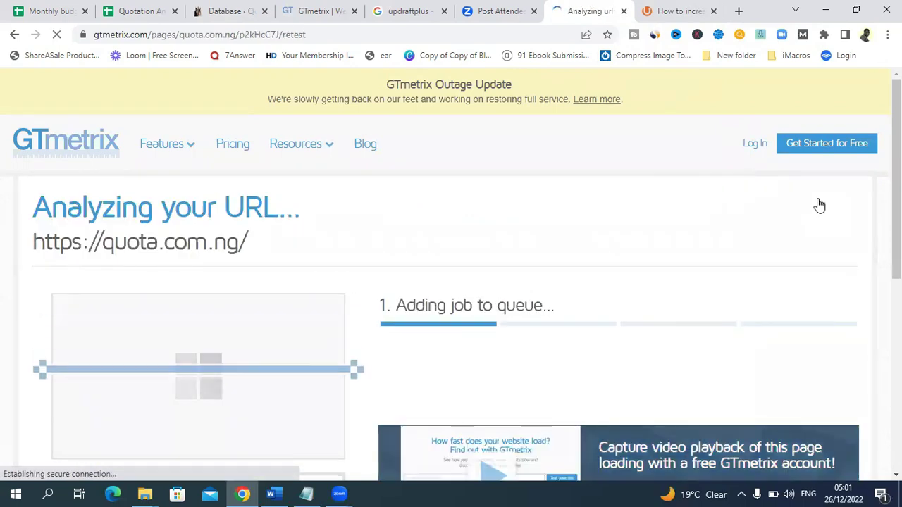
pyautogui.scroll(-1, 451, 282)
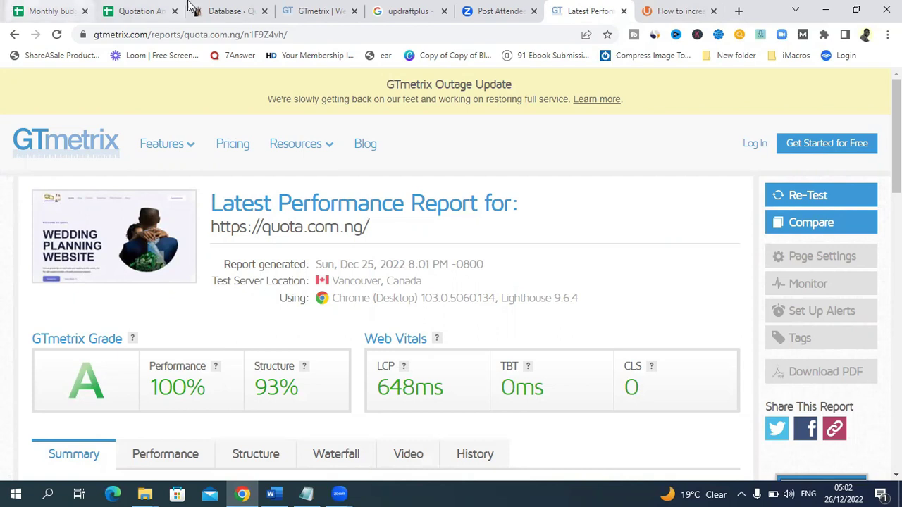
pyautogui.click(213, 10)
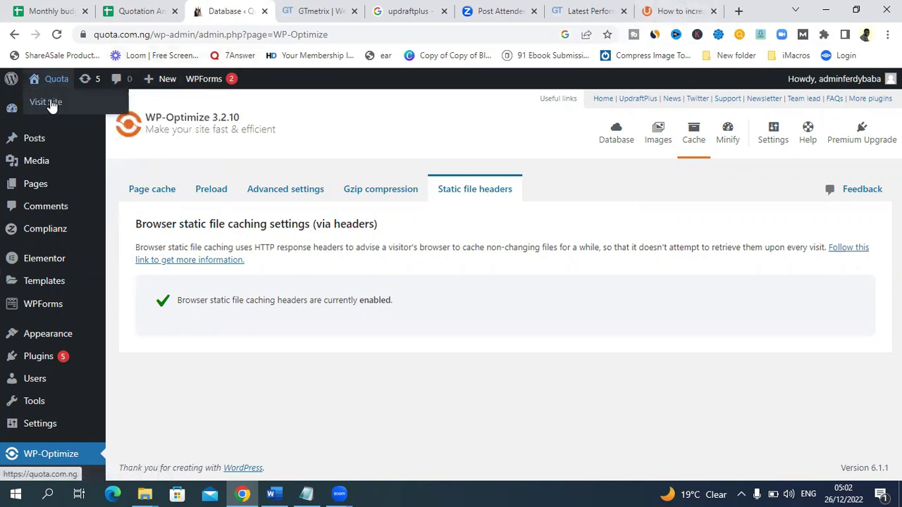
# Visit the live quota.com.ng homepage and scroll through it, noting the cookie consent notice.
pyautogui.click(51, 104)
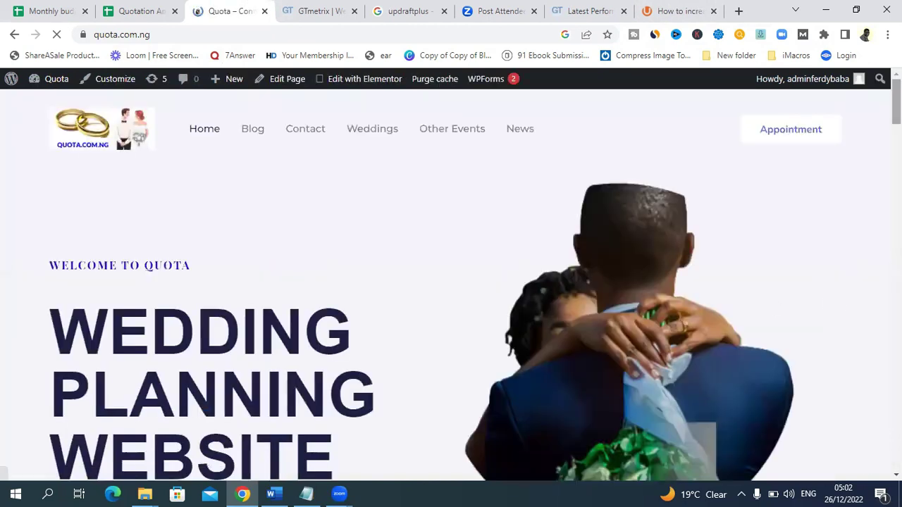
pyautogui.scroll(-15, 451, 282)
pyautogui.scroll(1, 450, 282)
pyautogui.scroll(-7, 451, 282)
pyautogui.scroll(-15, 451, 281)
pyautogui.scroll(8, 451, 282)
pyautogui.scroll(-15, 451, 282)
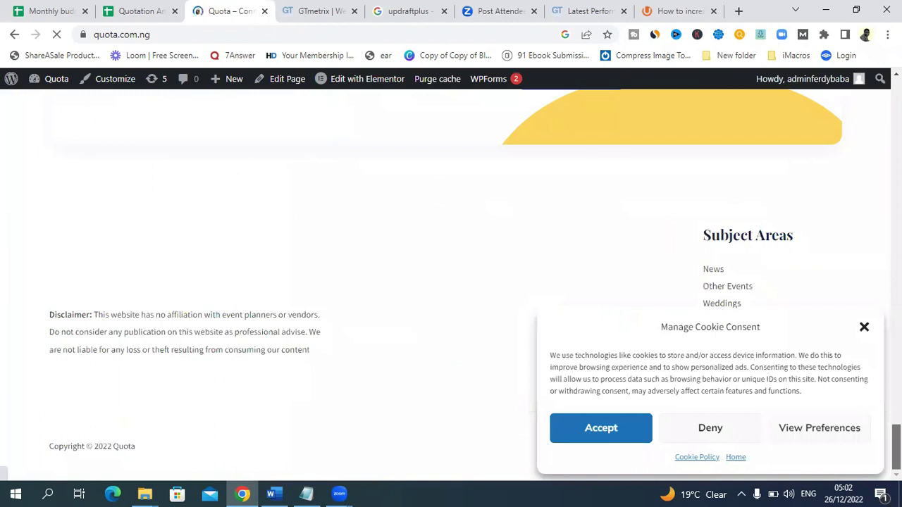
pyautogui.scroll(10, 792, 358)
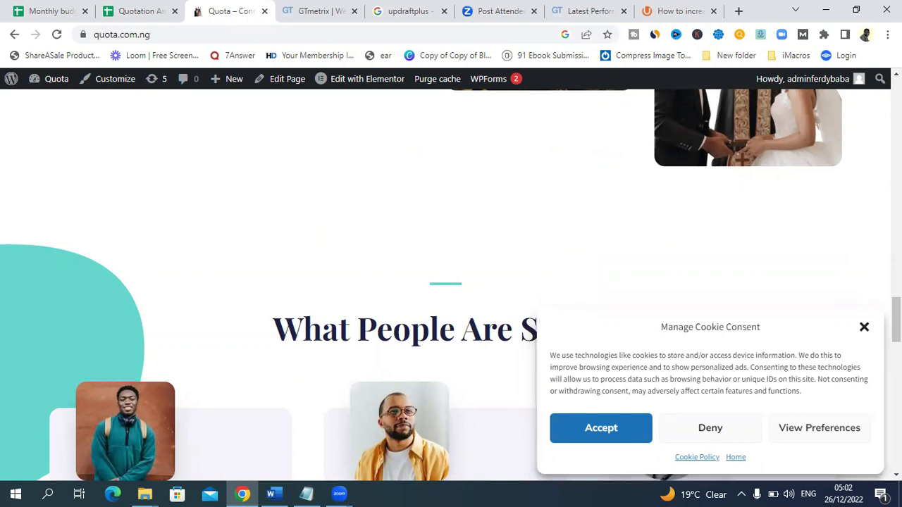
pyautogui.scroll(15, 446, 285)
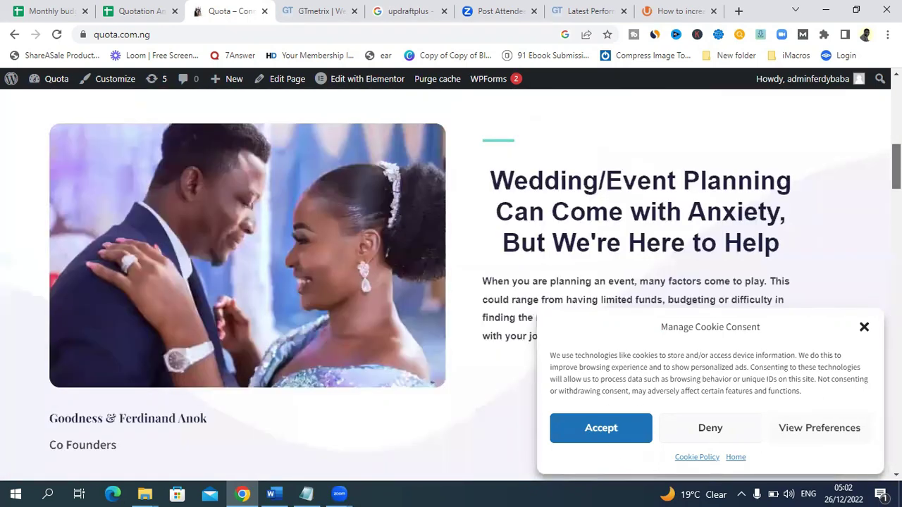